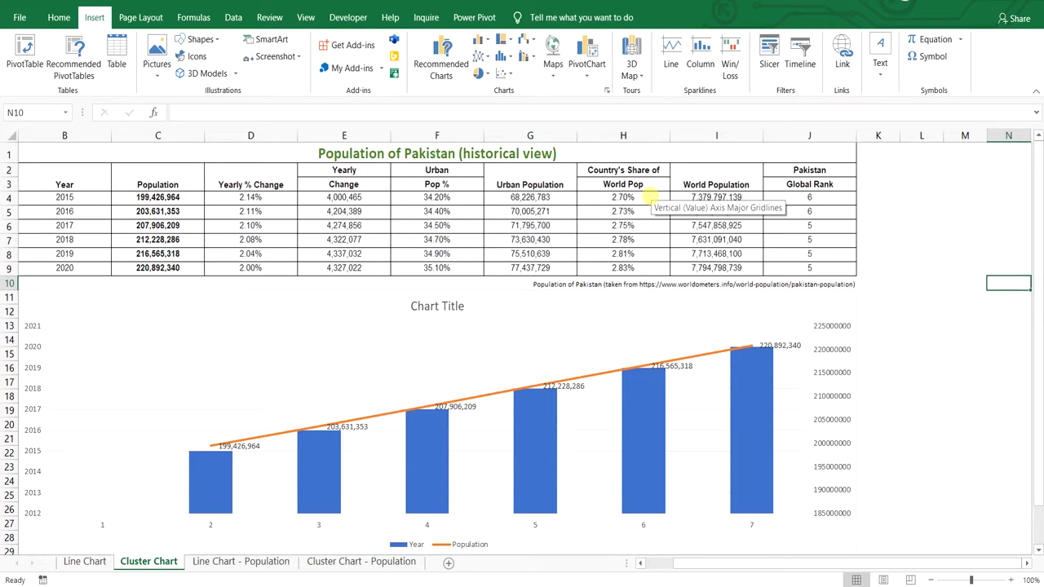
- Preview the example Line Chart and Cluster Chart sheets, then switch to the Line Chart - Population sheet
click(98, 563)
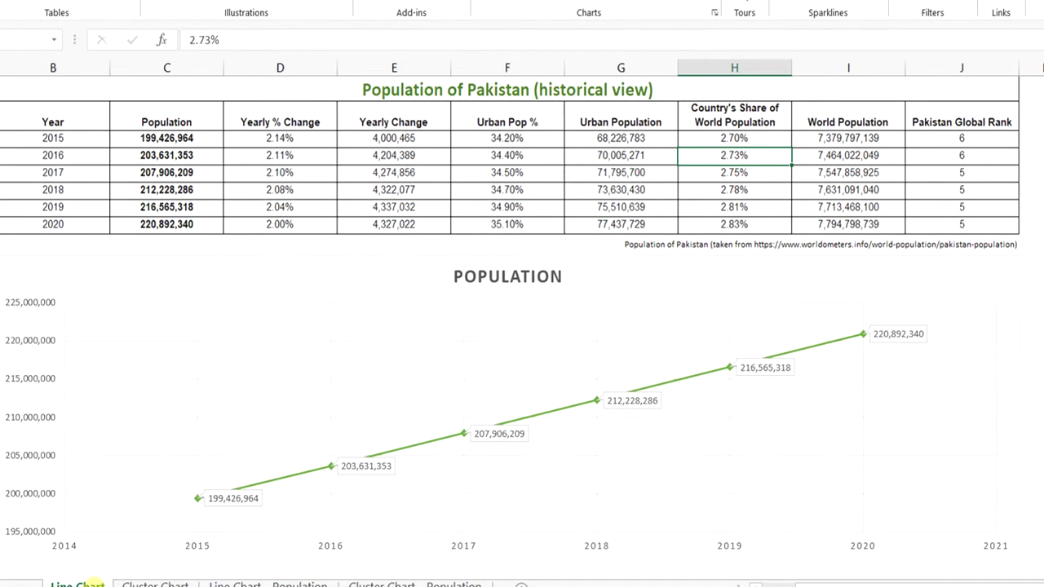
click(155, 585)
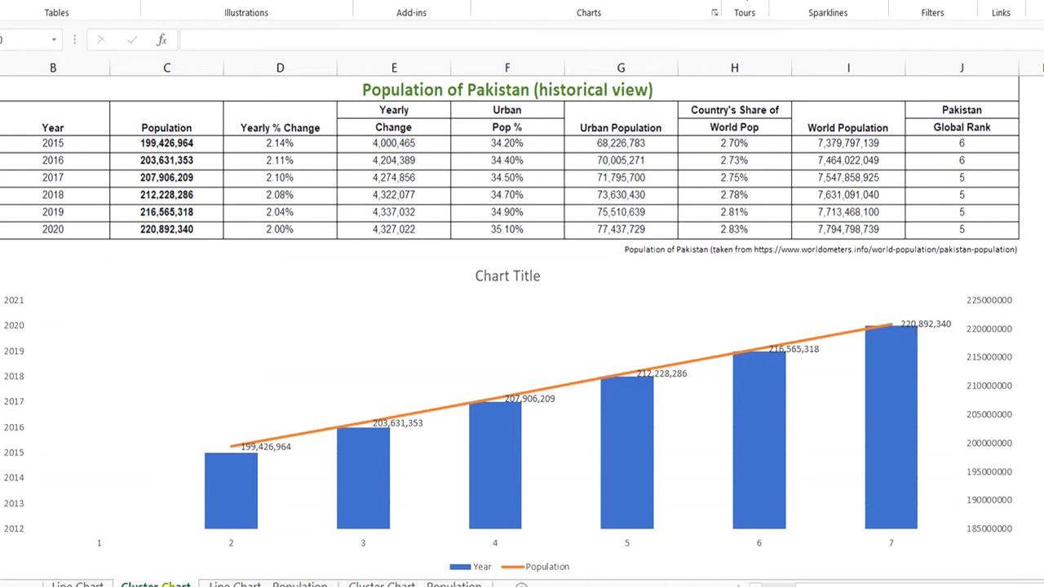
click(98, 583)
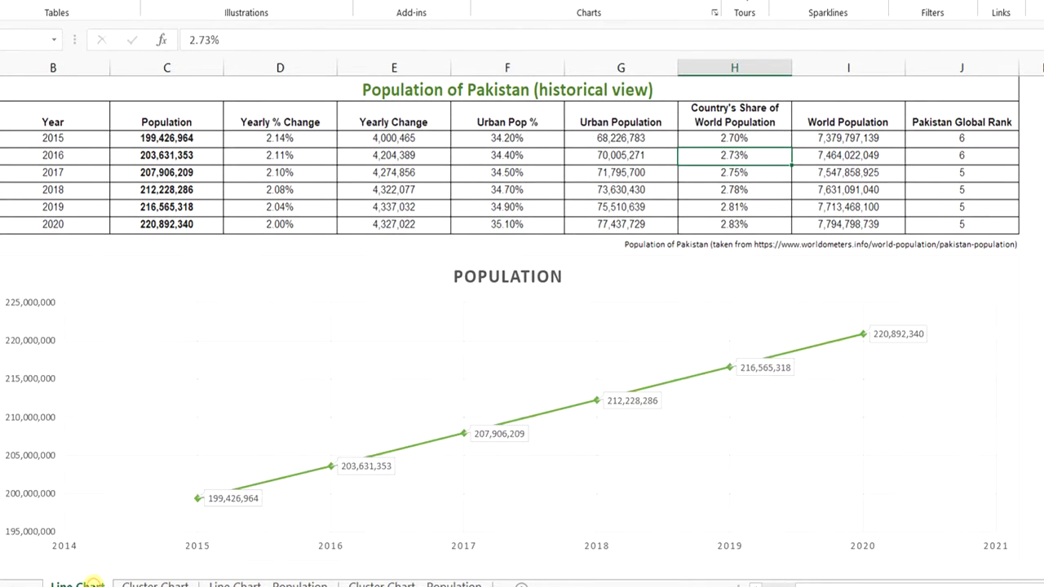
click(139, 584)
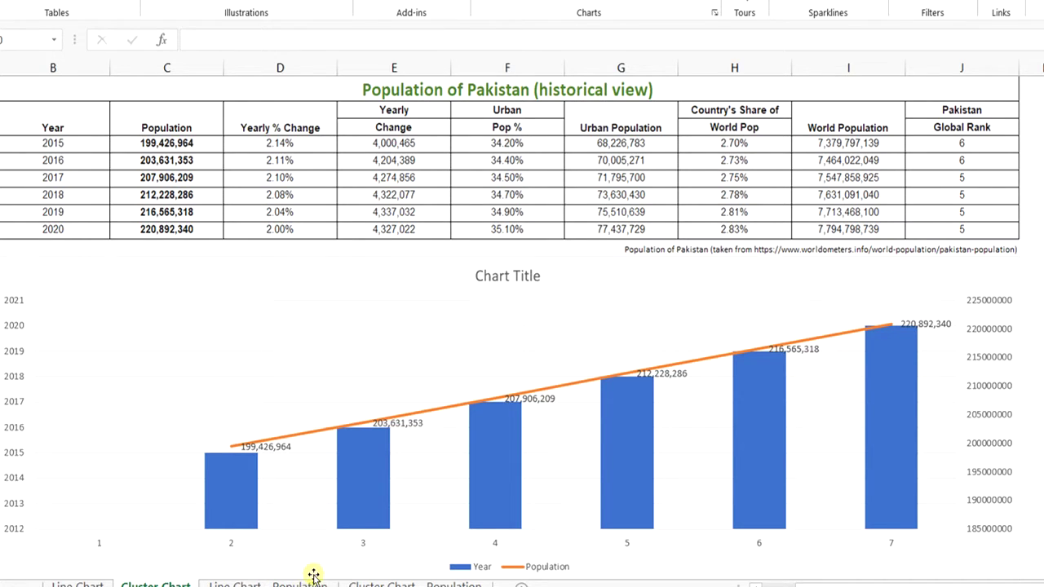
click(271, 581)
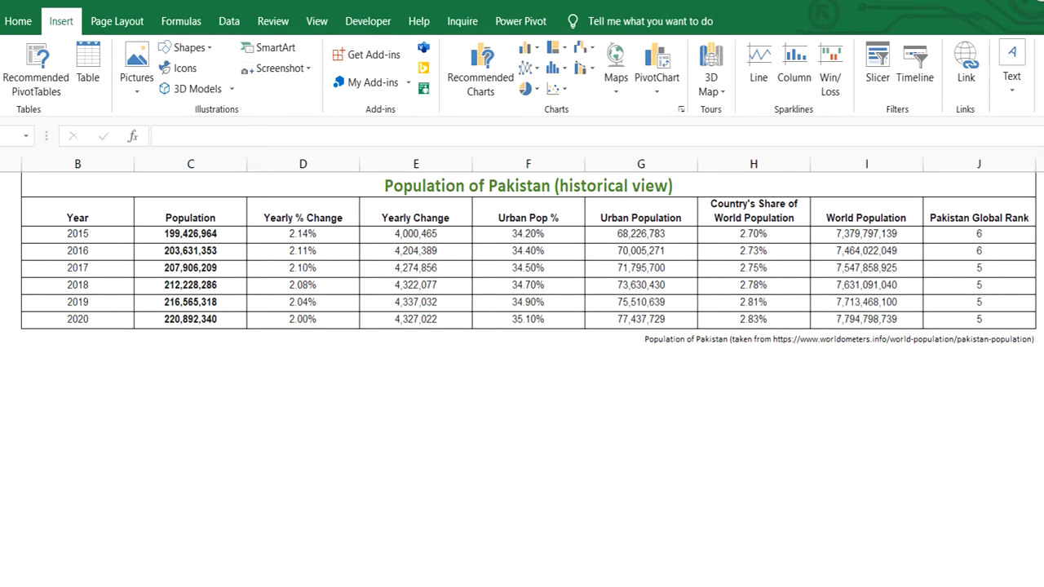
- Select B3:C9, the Year and Population columns for 2015–2020, as chart data
click(98, 223)
key(shift+Right)
key(shift+Down)
key(shift+Down)
key(shift+Down)
key(shift+Down)
key(shift+Down)
key(shift+Down)
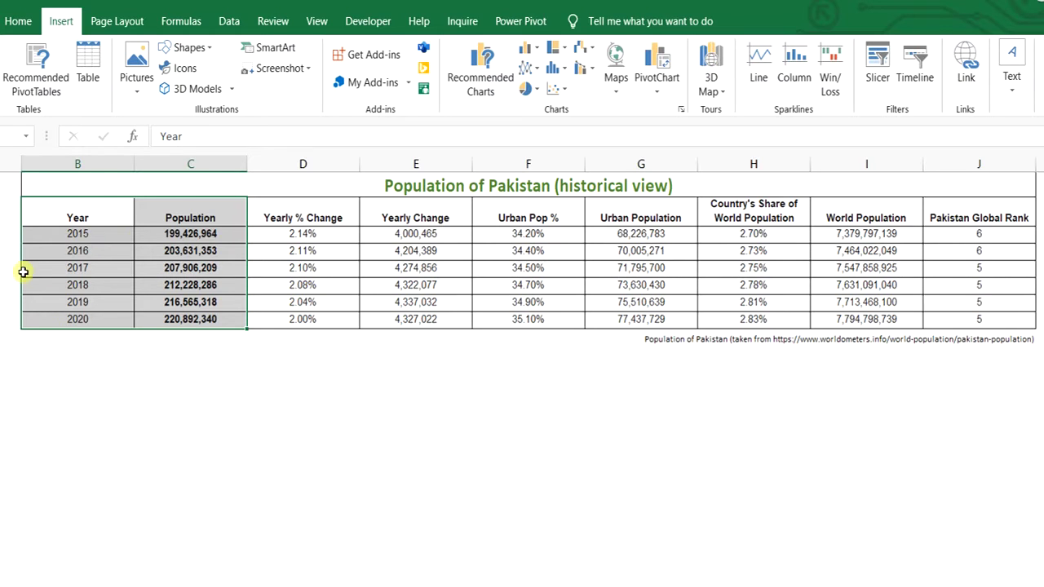
click(18, 21)
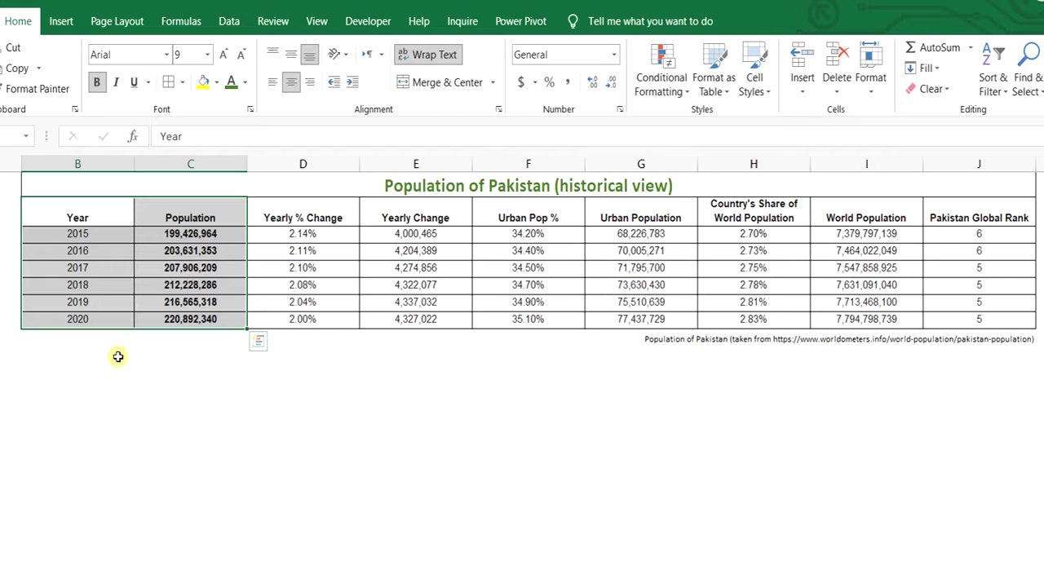
- Browse the Insert tab's Column/Bar and Hierarchy chart galleries, then close them
click(58, 28)
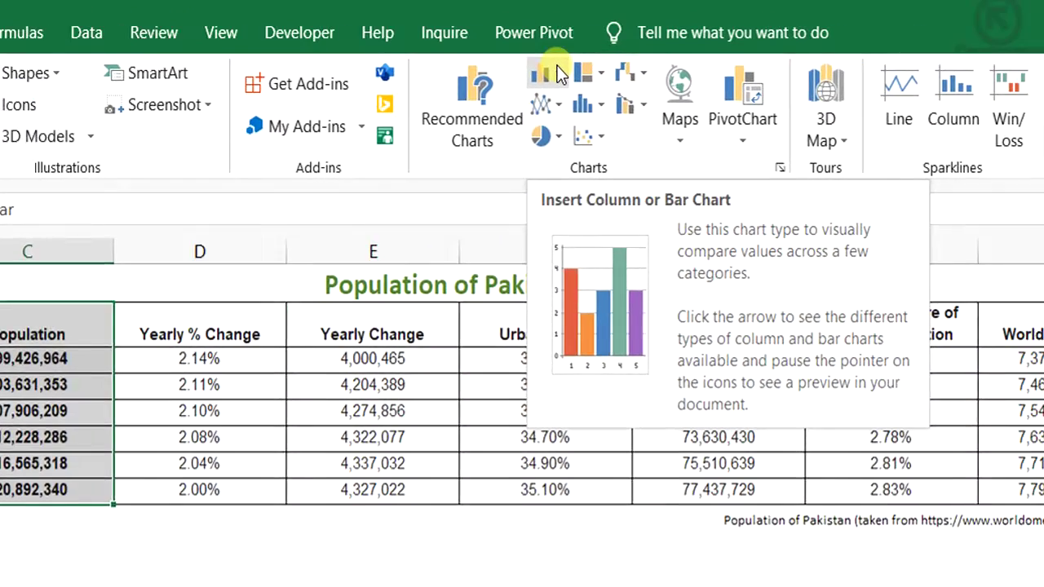
click(824, 66)
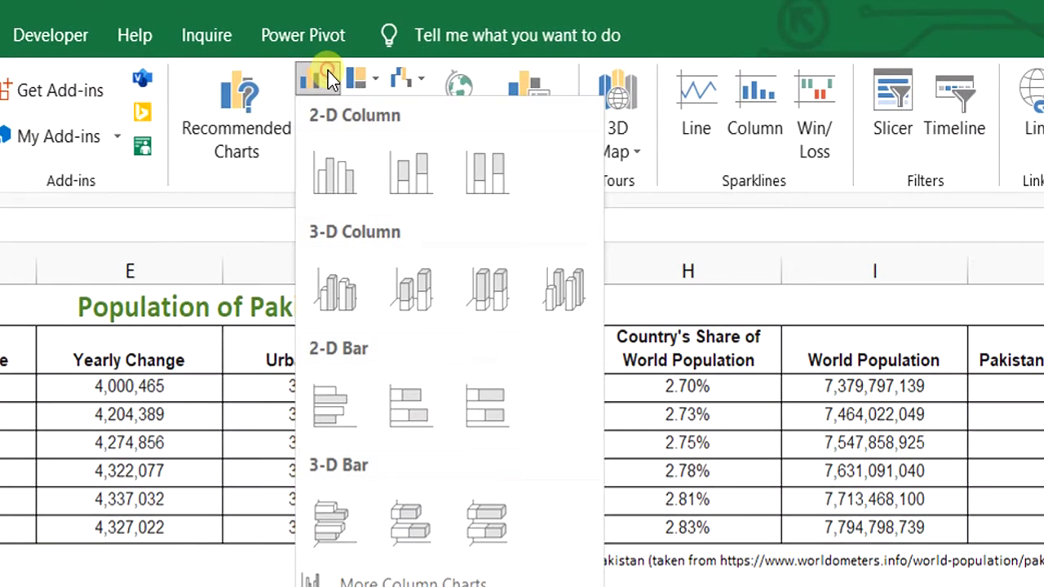
click(372, 67)
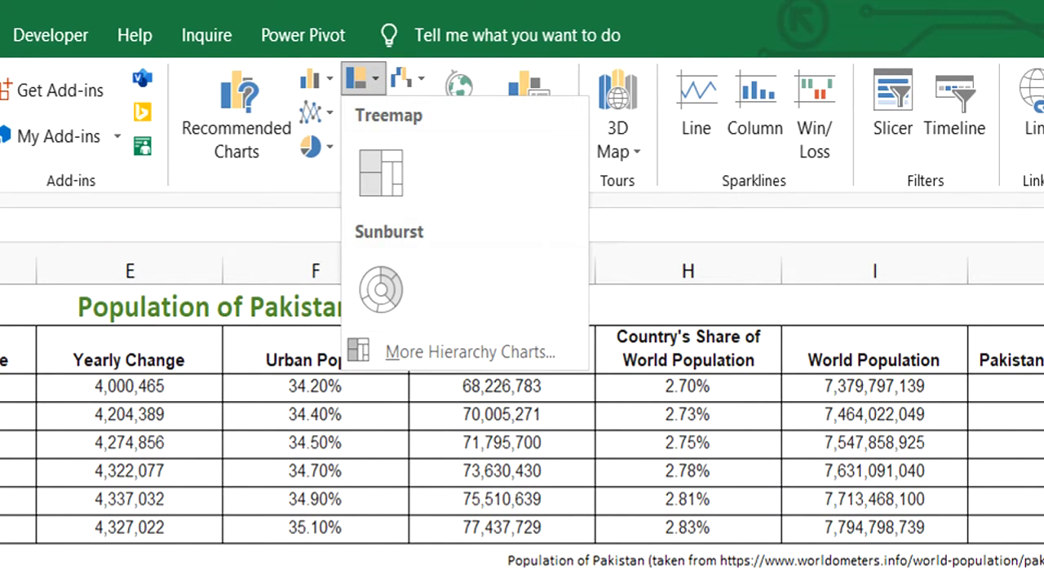
click(243, 175)
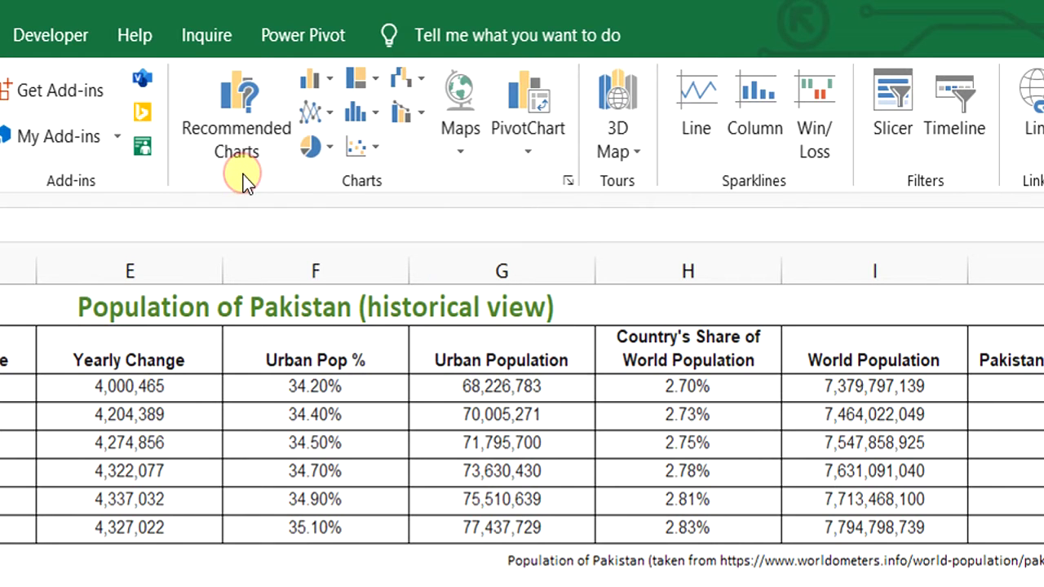
- Insert the recommended Line chart titled Population, plotting the 2015–2020 figures
click(245, 127)
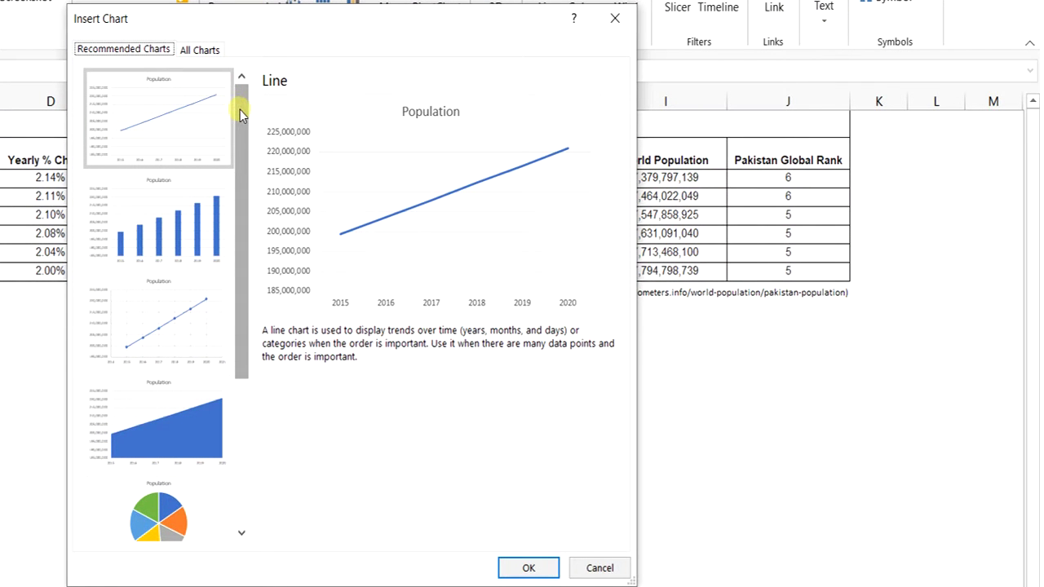
drag(241, 114, 239, 90)
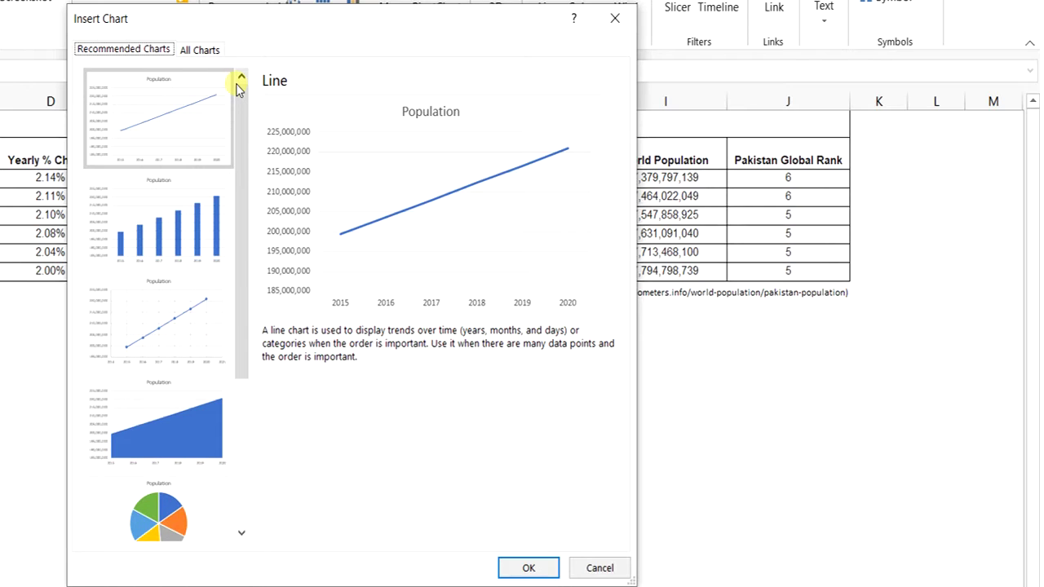
click(173, 130)
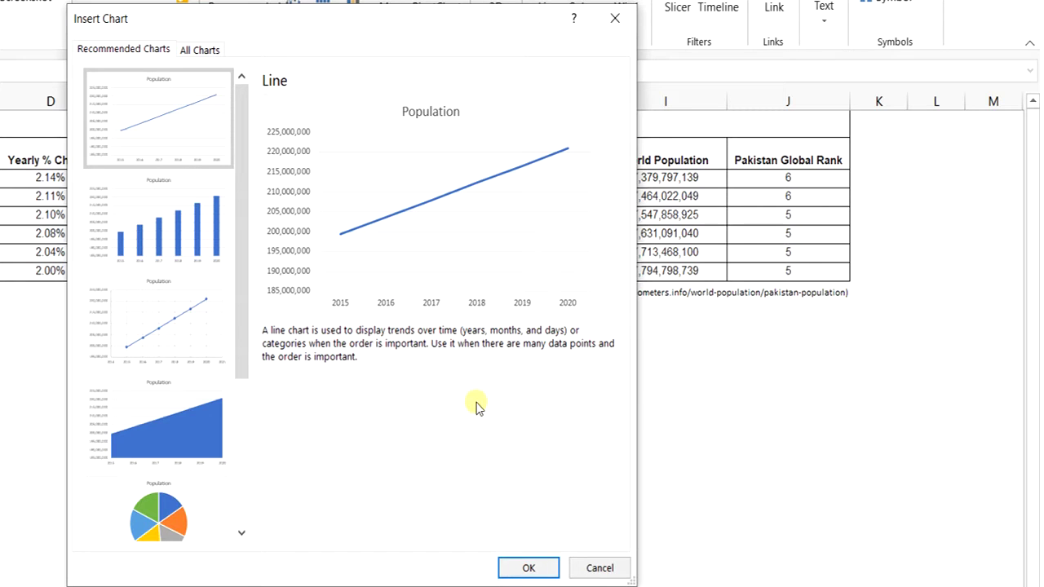
click(529, 568)
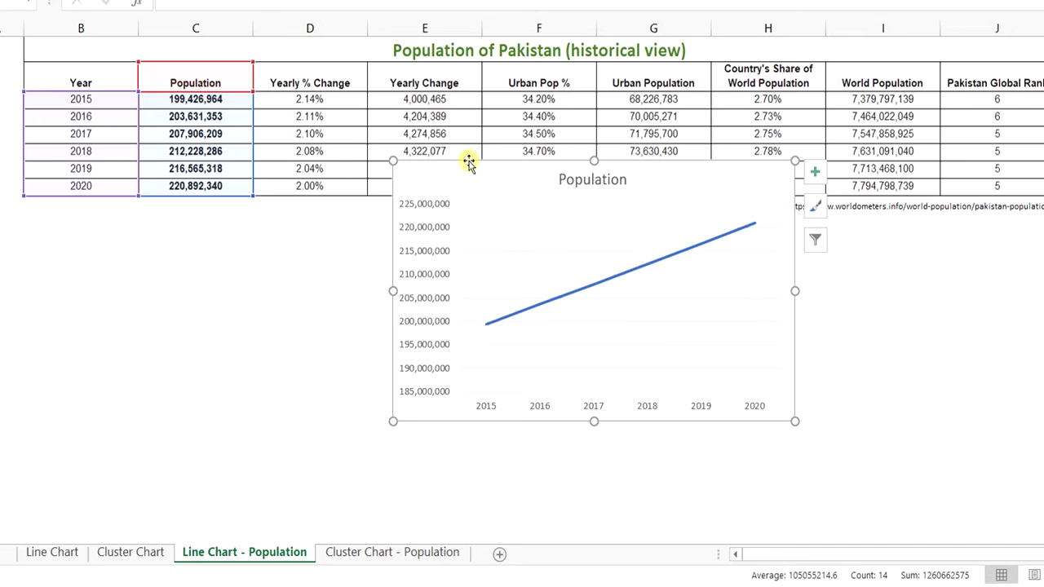
- Move the Population chart below the table and enlarge it across the sheet down to row 28
drag(469, 162, 98, 219)
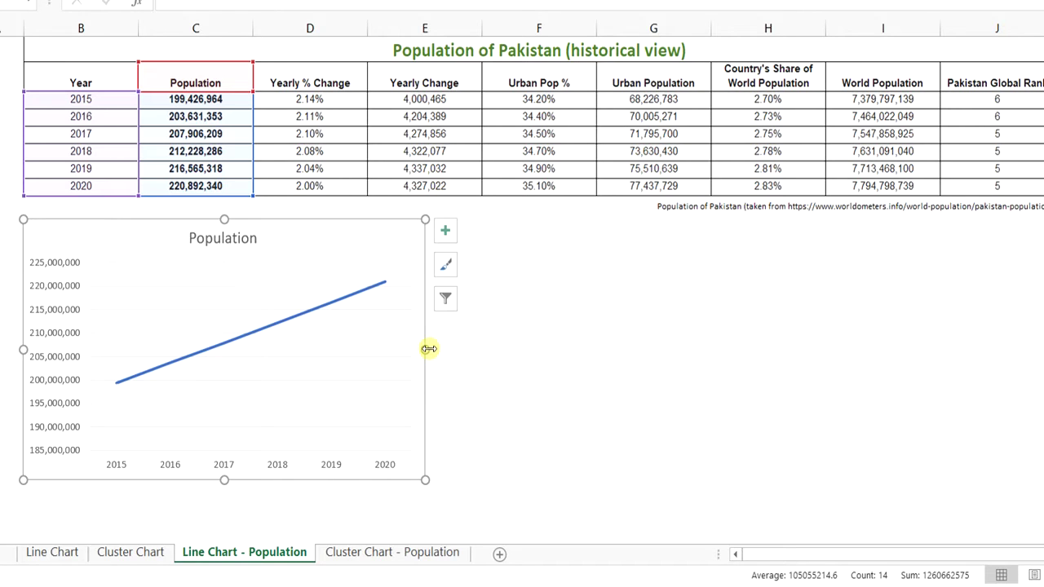
drag(429, 349, 1043, 359)
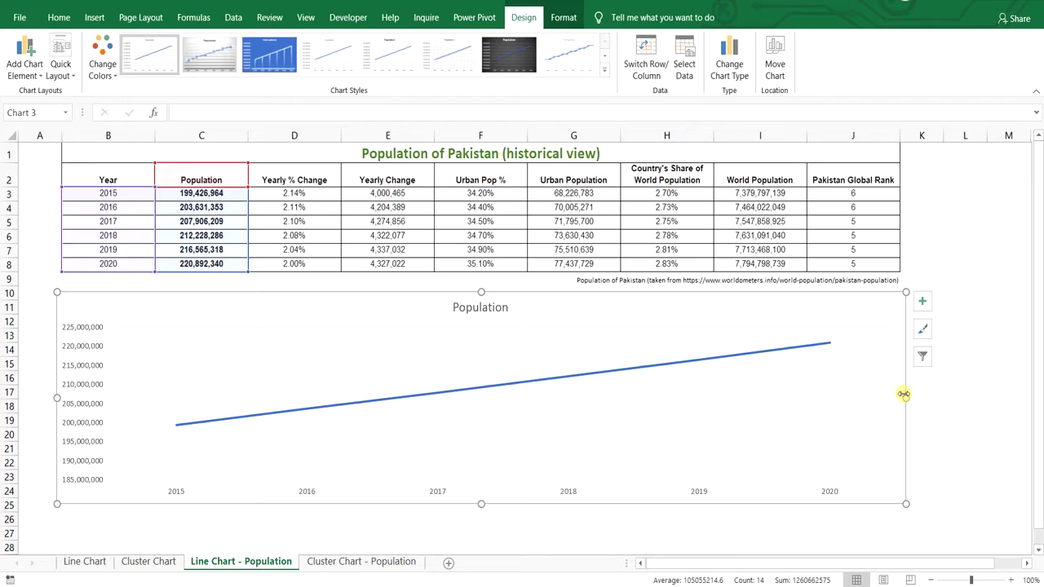
drag(904, 394, 901, 394)
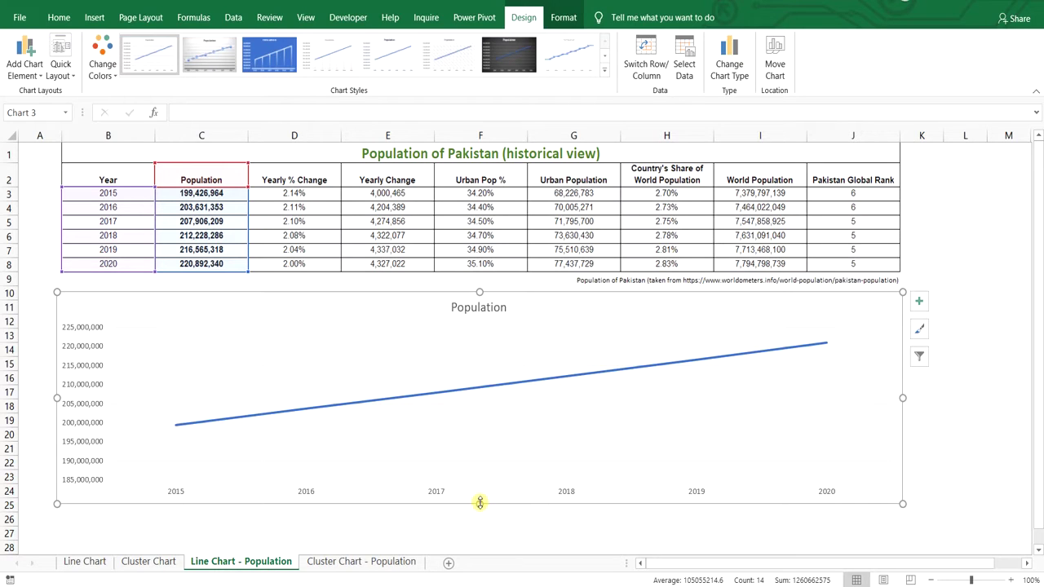
drag(480, 503, 480, 540)
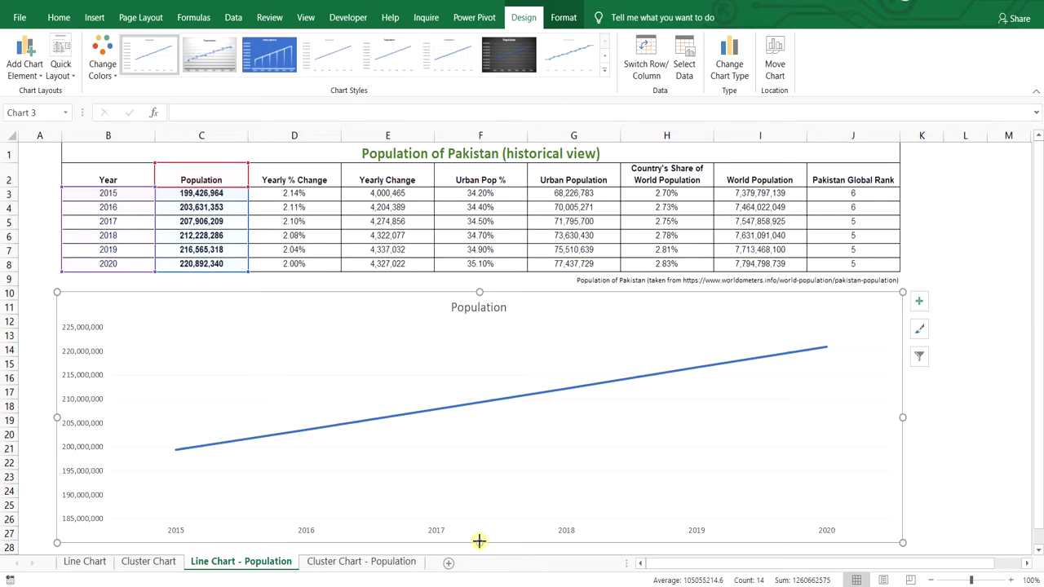
click(984, 236)
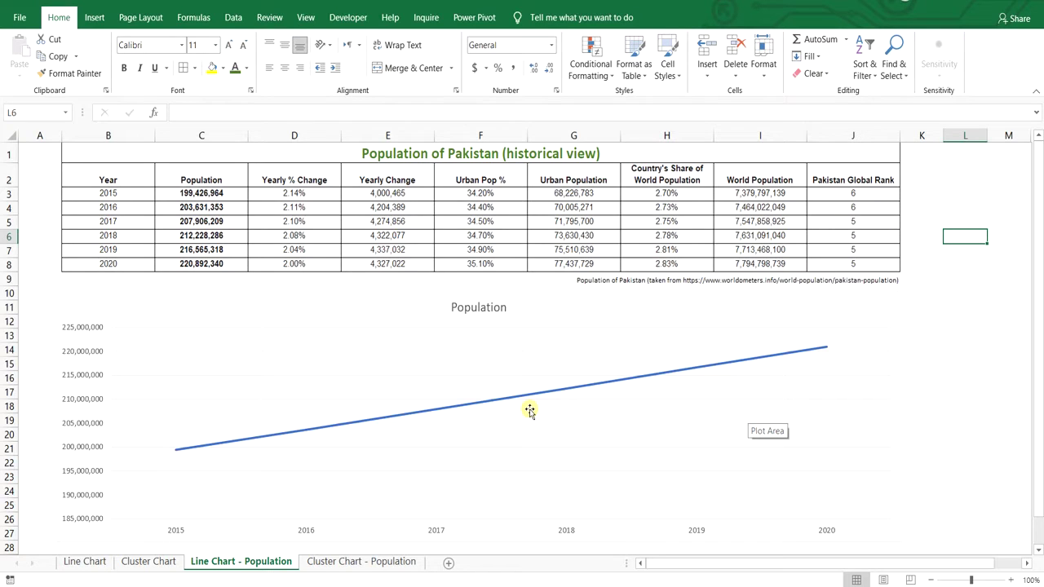
mouse_move(540, 395)
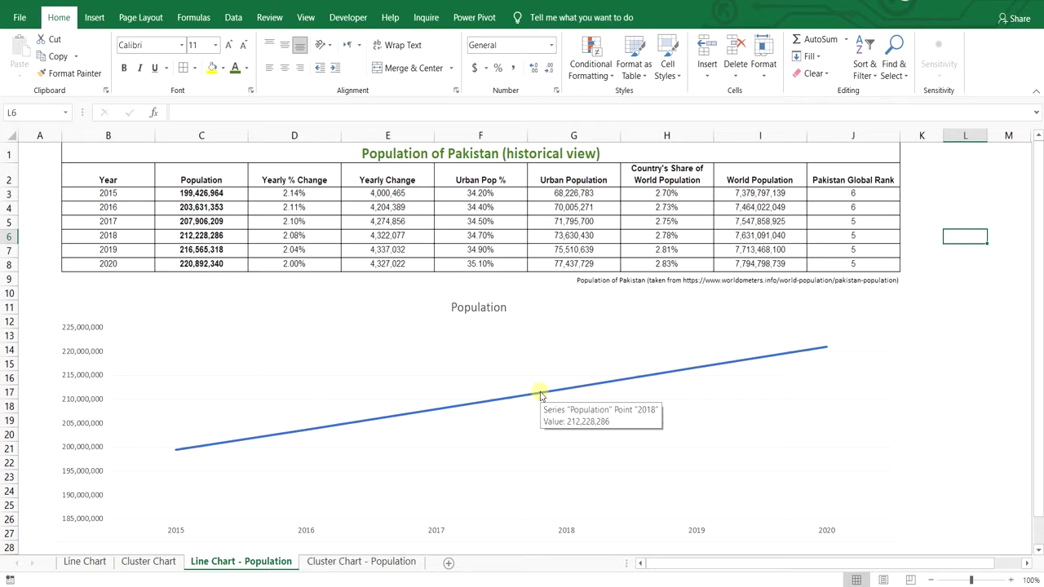
- Add value labels to every point, from 199,426,964 to 220,892,340
right_click(540, 395)
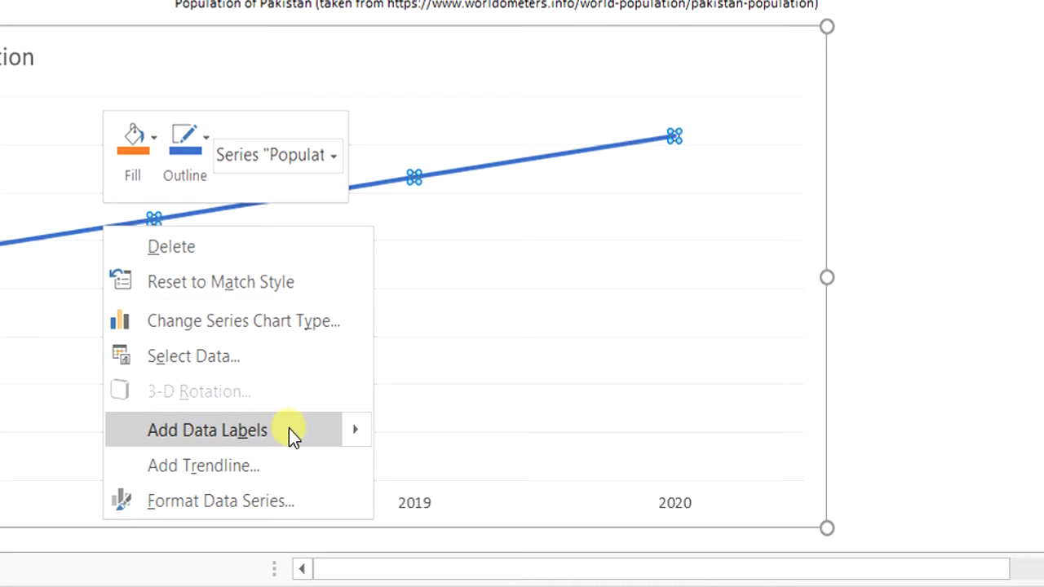
mouse_move(358, 424)
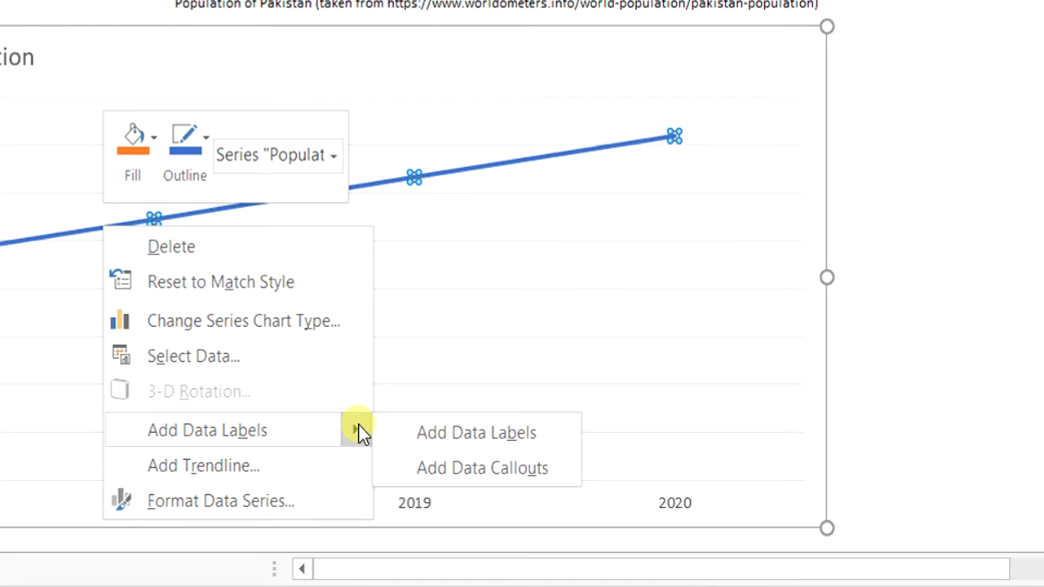
click(552, 442)
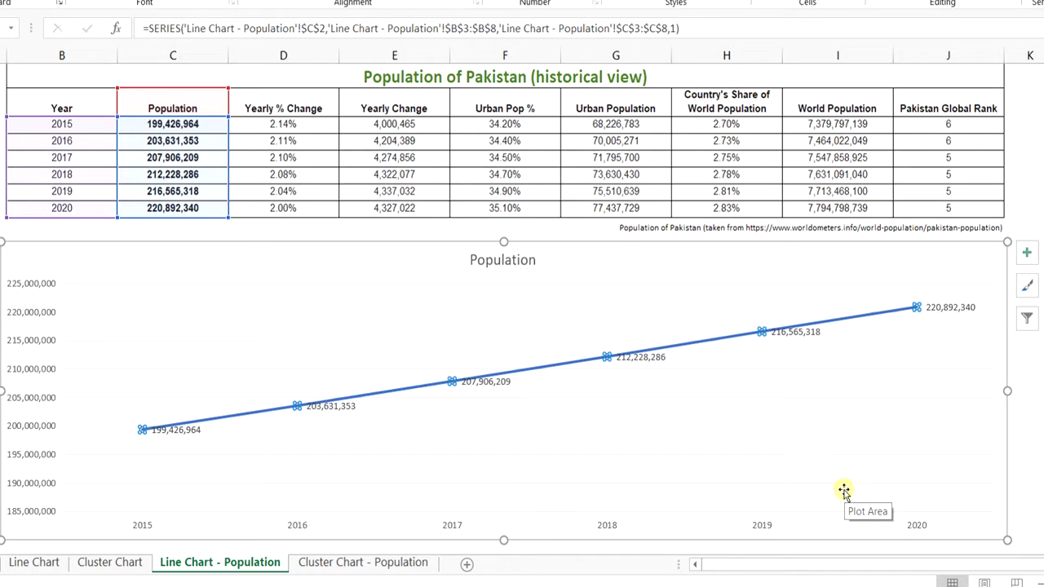
- Replace the plain data labels with year-and-population data callouts on every point
key(ctrl+z)
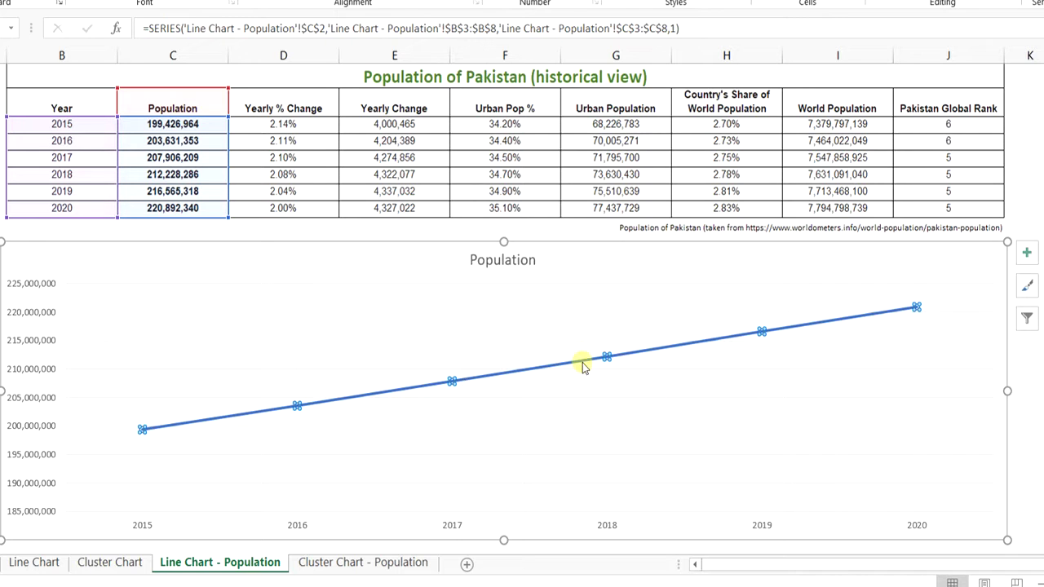
right_click(610, 356)
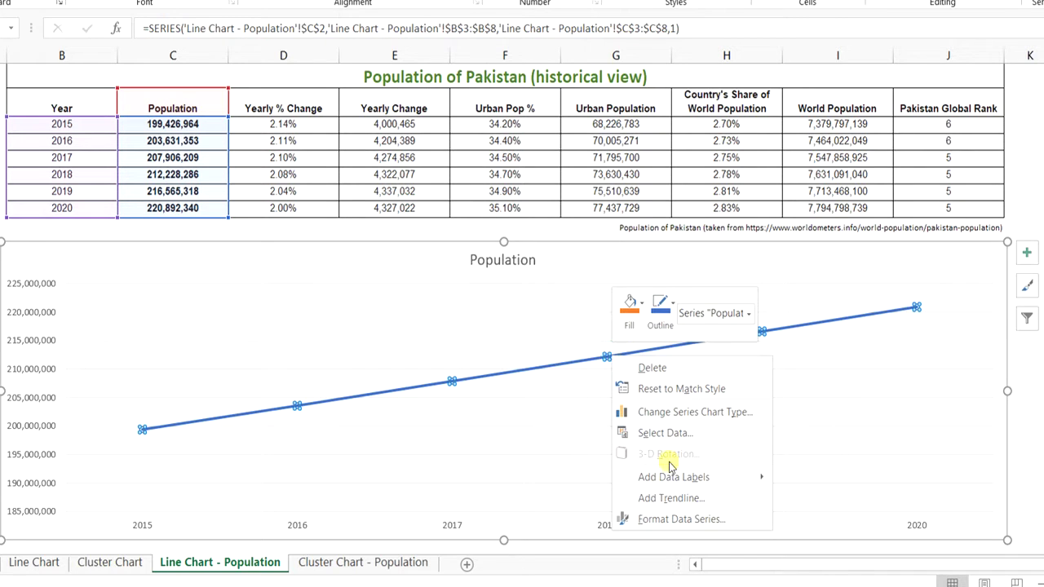
mouse_move(773, 478)
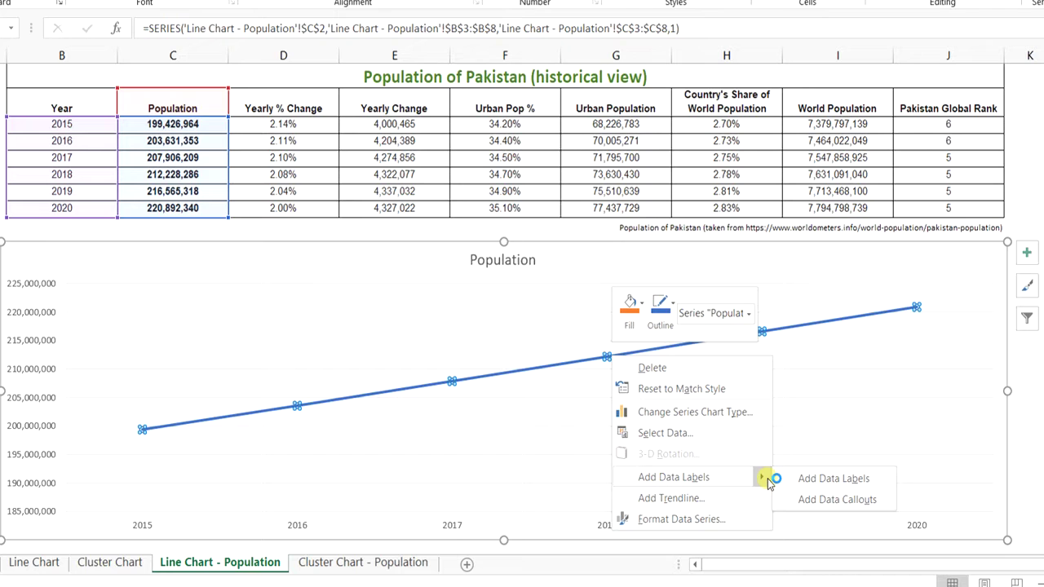
click(798, 500)
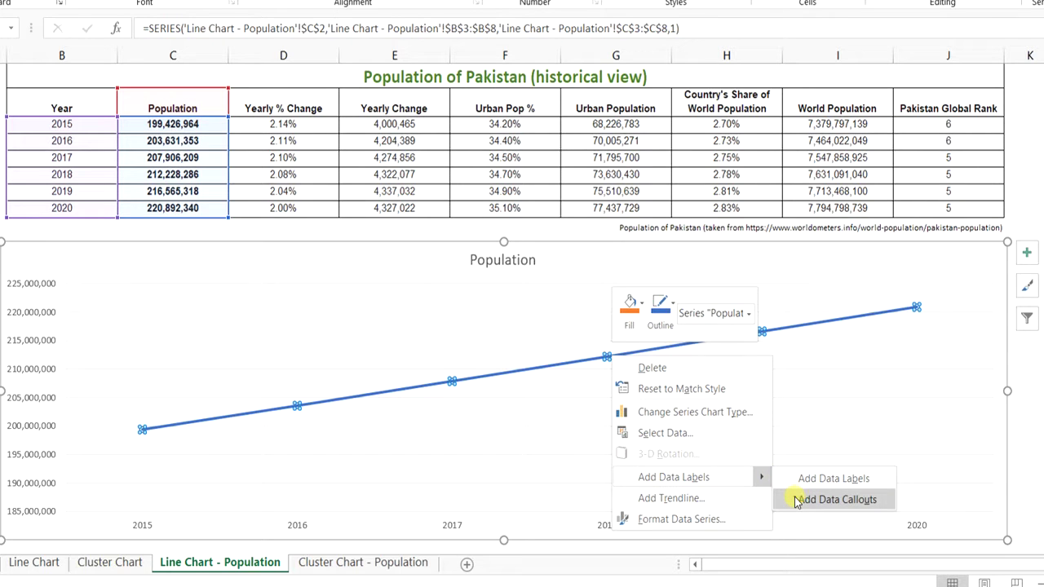
double_click(200, 424)
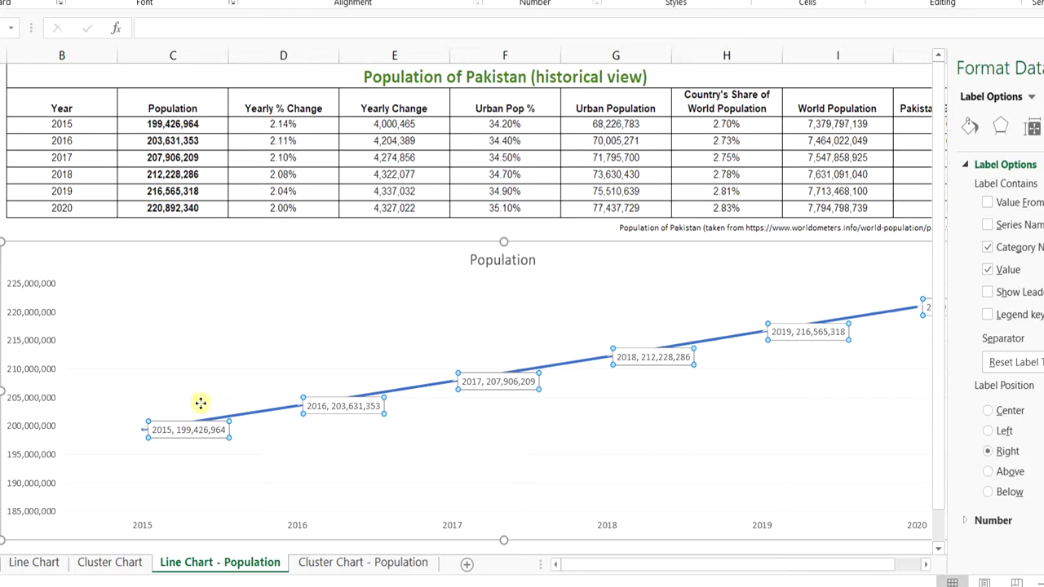
click(210, 424)
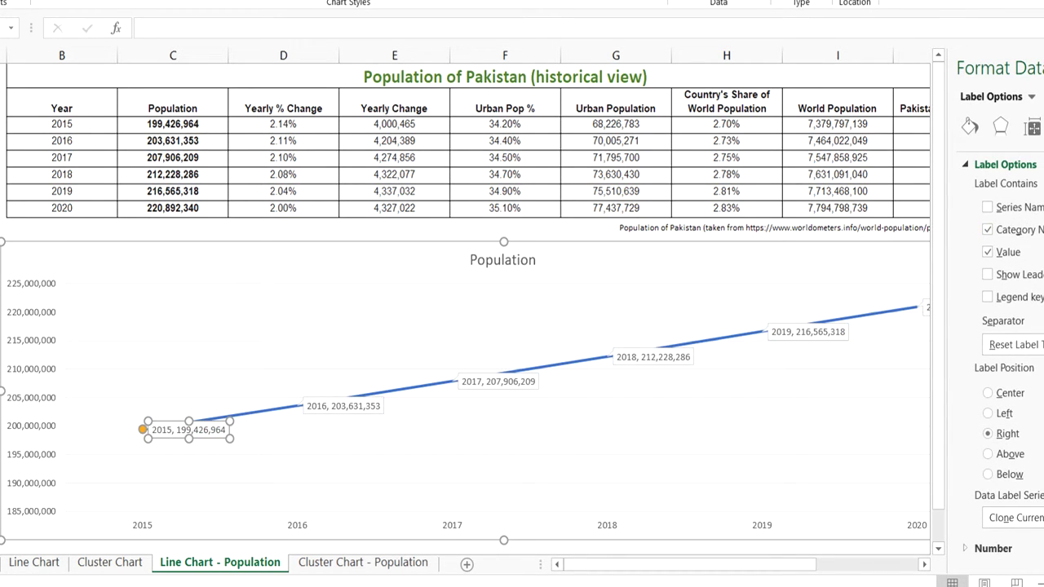
click(1043, 67)
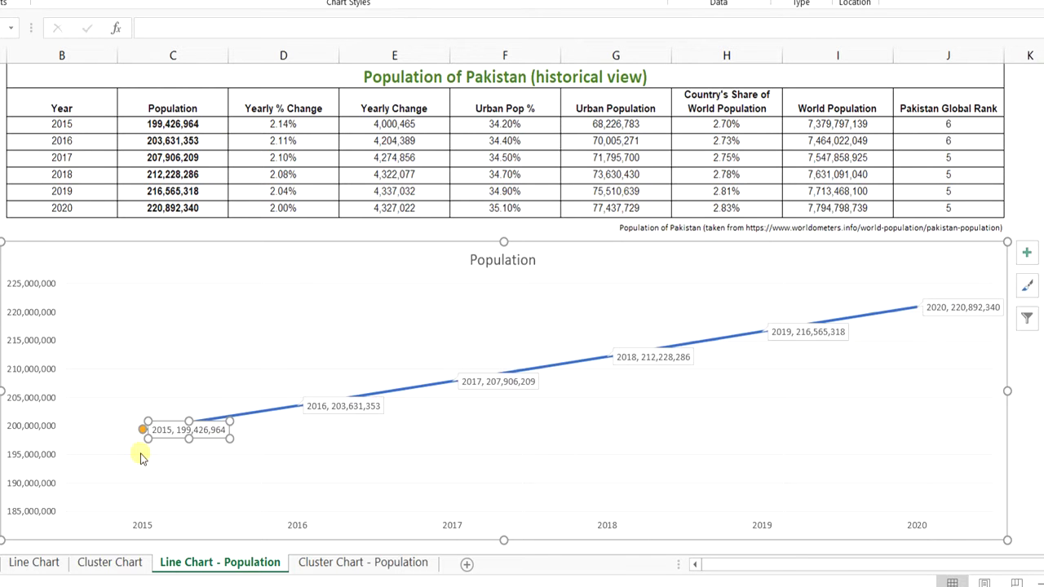
- Drag the 2015–2020 callouts alternately above and below the line
drag(200, 420, 217, 391)
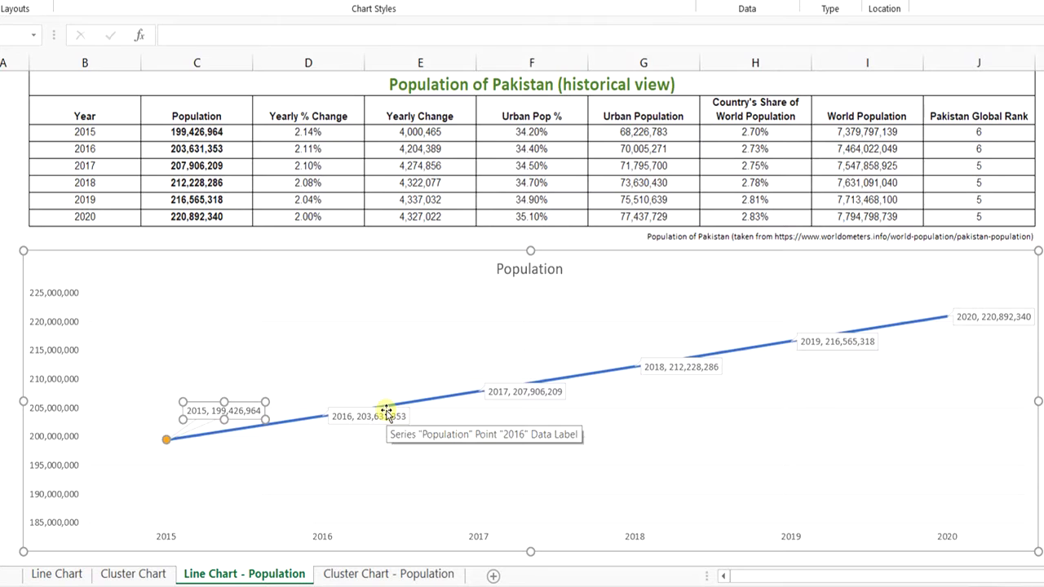
click(385, 421)
drag(385, 417, 385, 443)
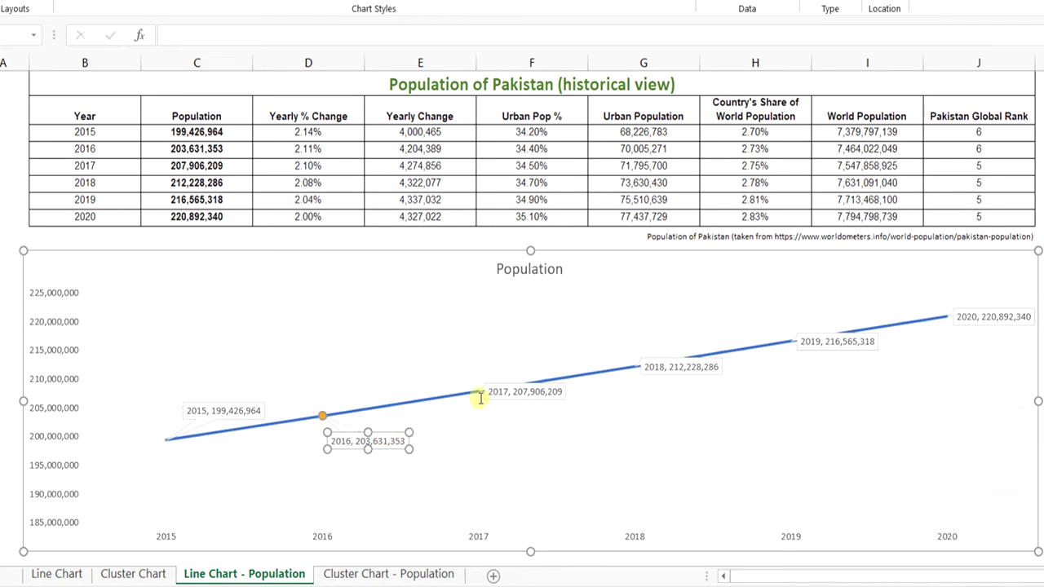
click(537, 383)
drag(537, 384, 540, 352)
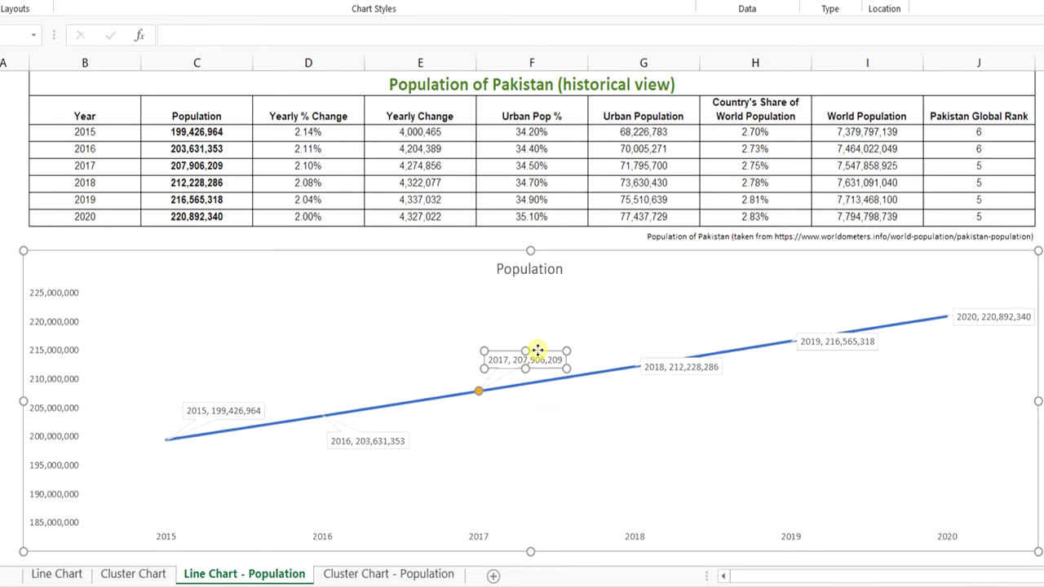
click(690, 360)
double_click(690, 360)
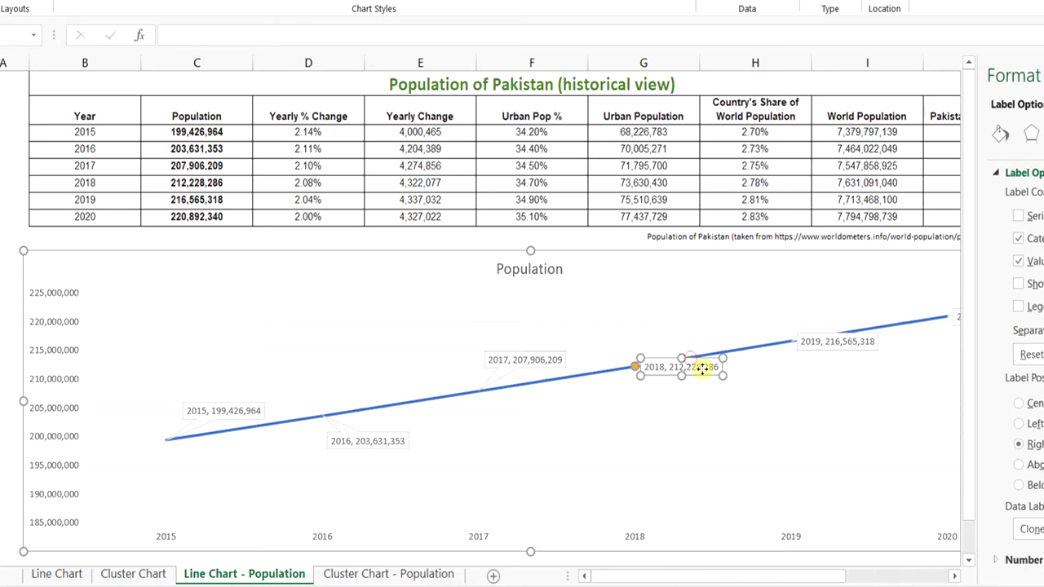
drag(704, 372, 702, 399)
drag(836, 337, 842, 302)
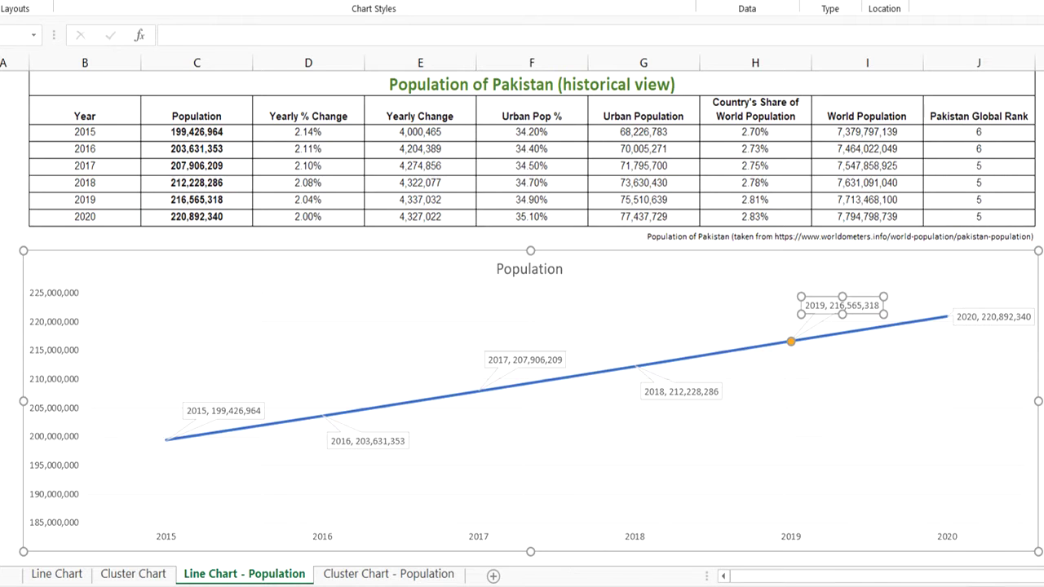
click(997, 310)
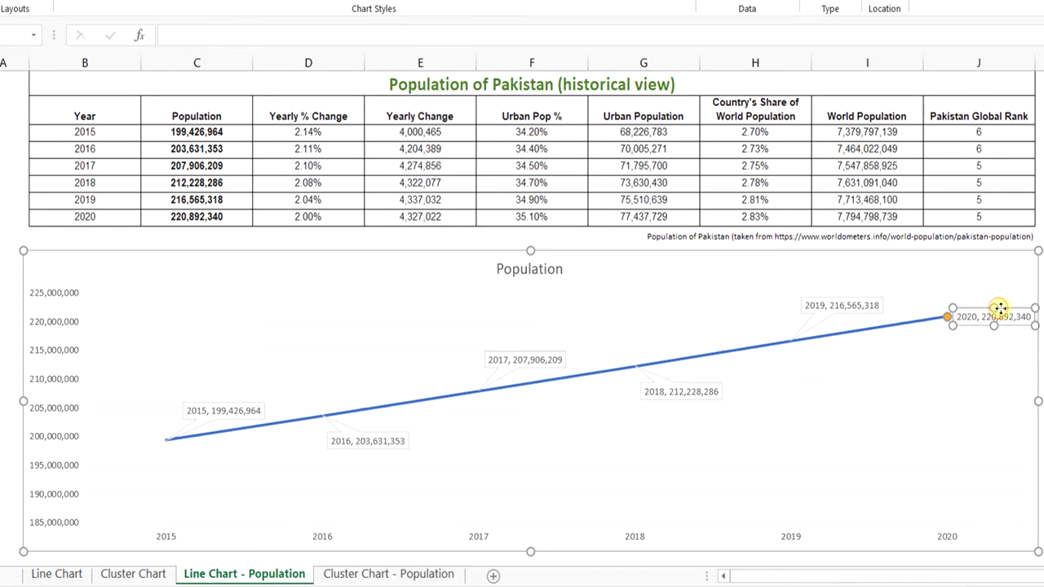
drag(997, 310, 995, 343)
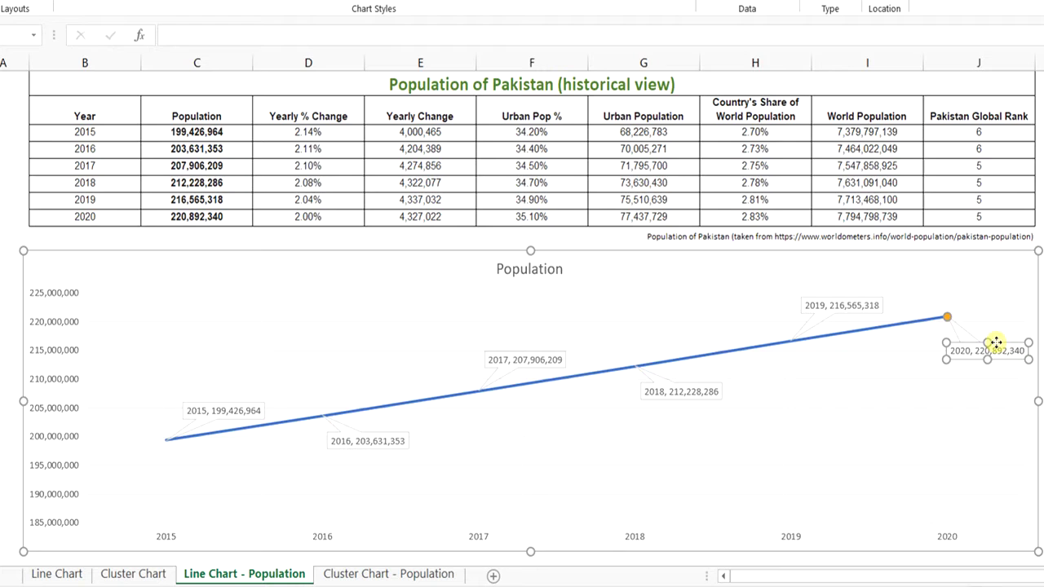
click(342, 479)
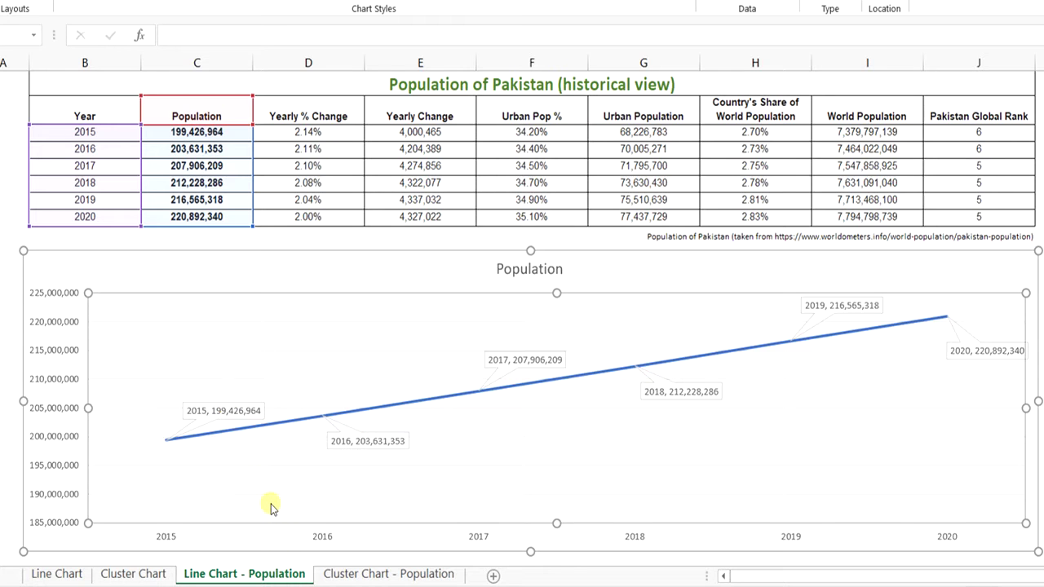
- Select all six Population data labels and bring up their context menu
click(222, 410)
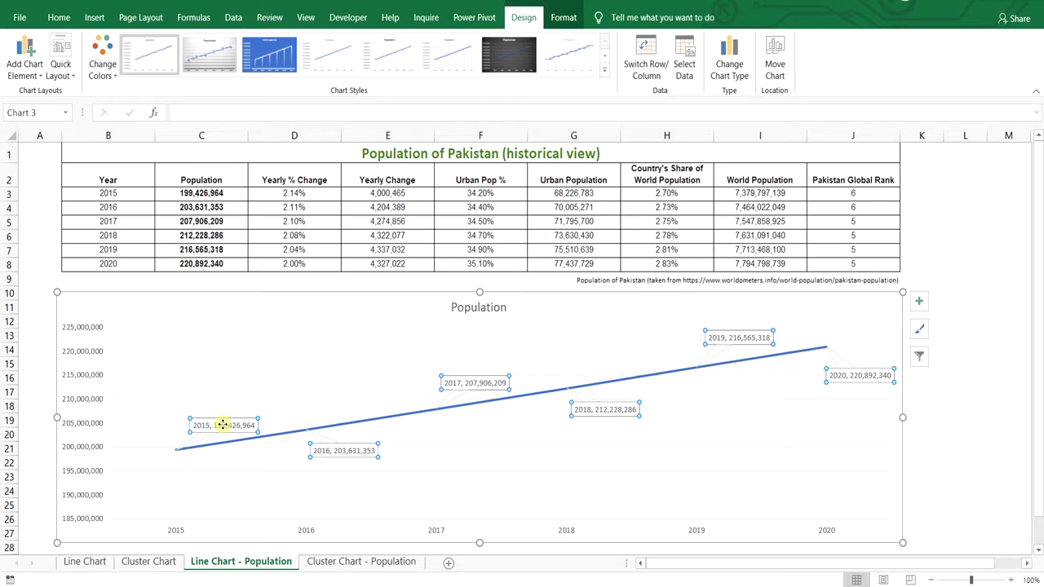
click(222, 425)
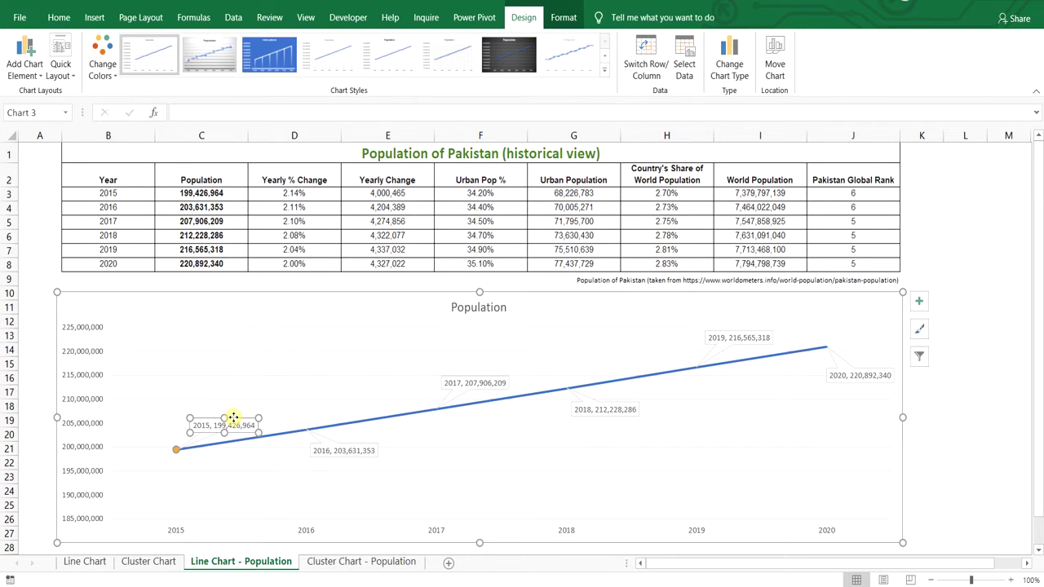
right_click(233, 418)
click(493, 496)
click(483, 384)
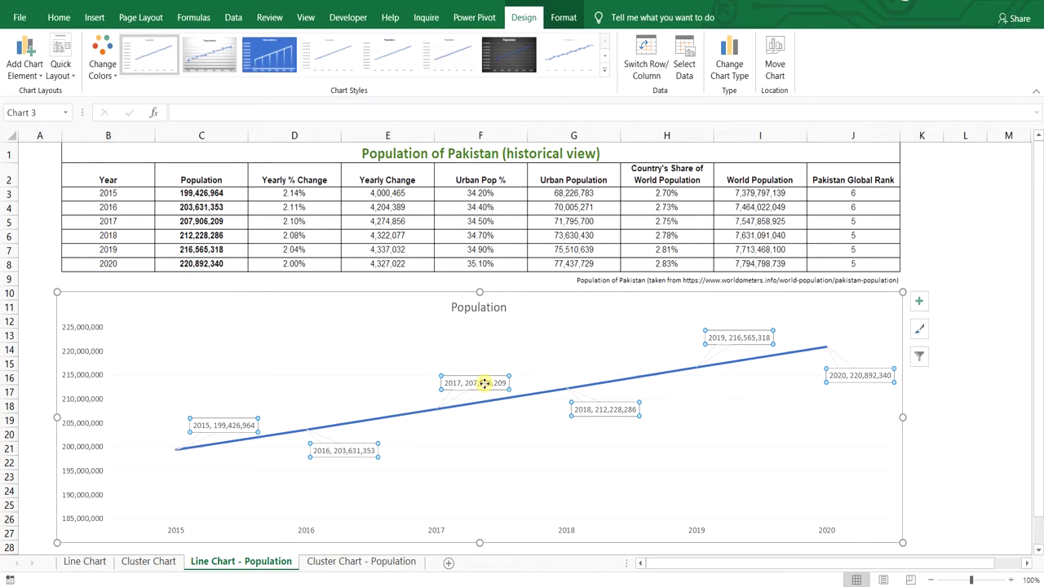
right_click(485, 383)
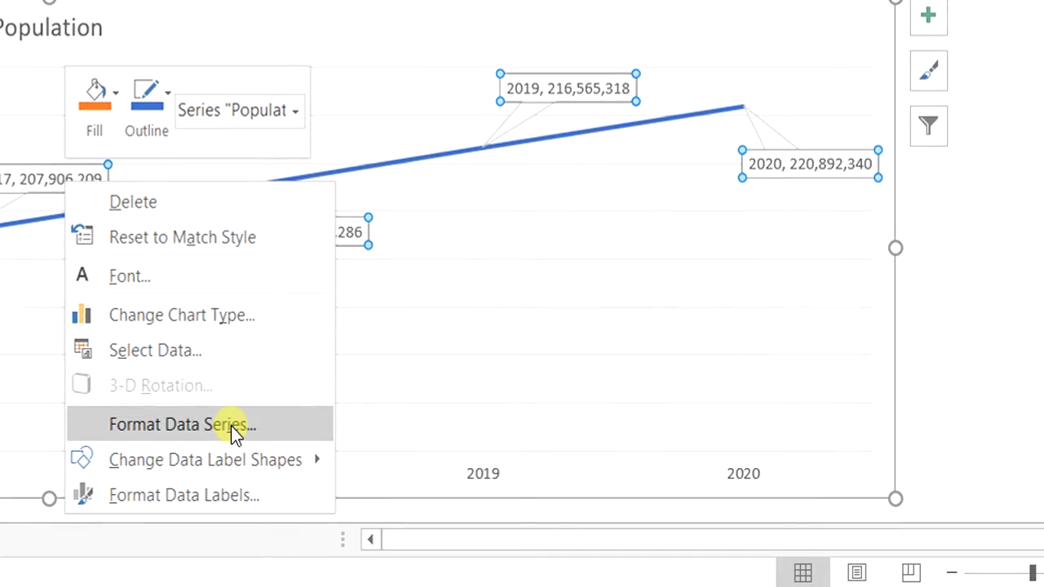
- Format the data labels to show only Value, with Category Name and leader lines turned off
click(227, 483)
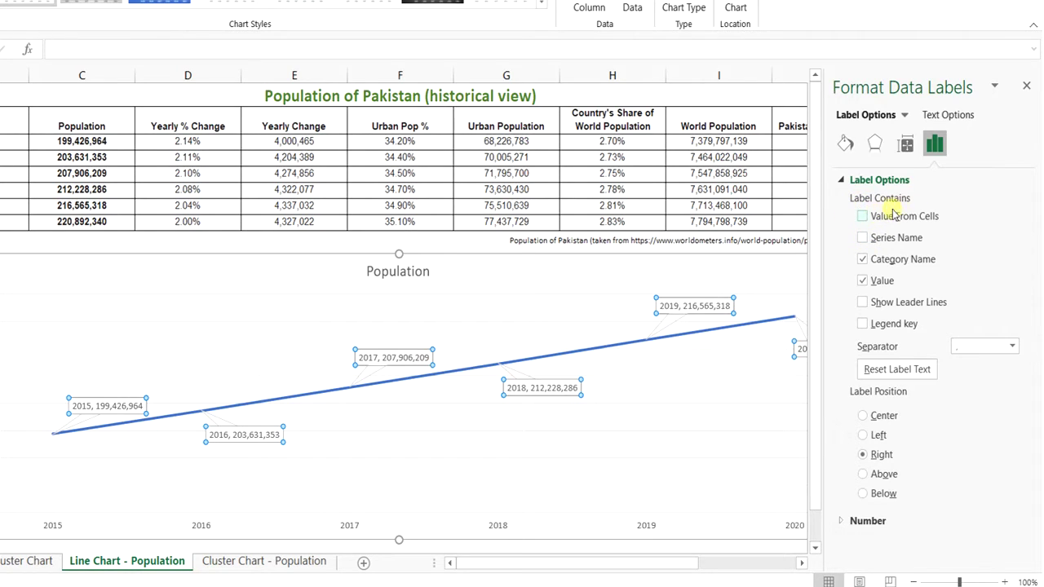
click(868, 284)
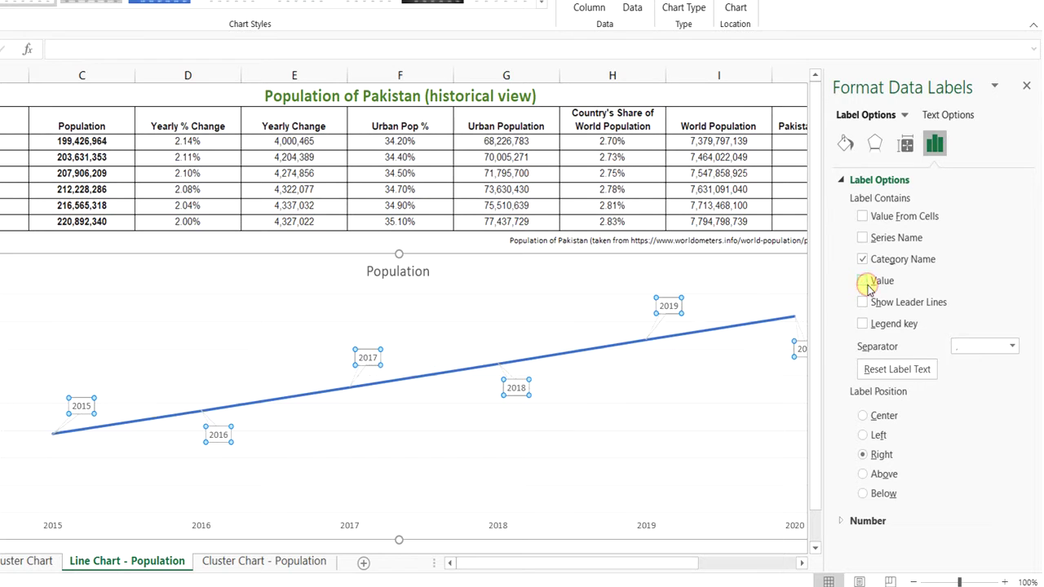
click(865, 282)
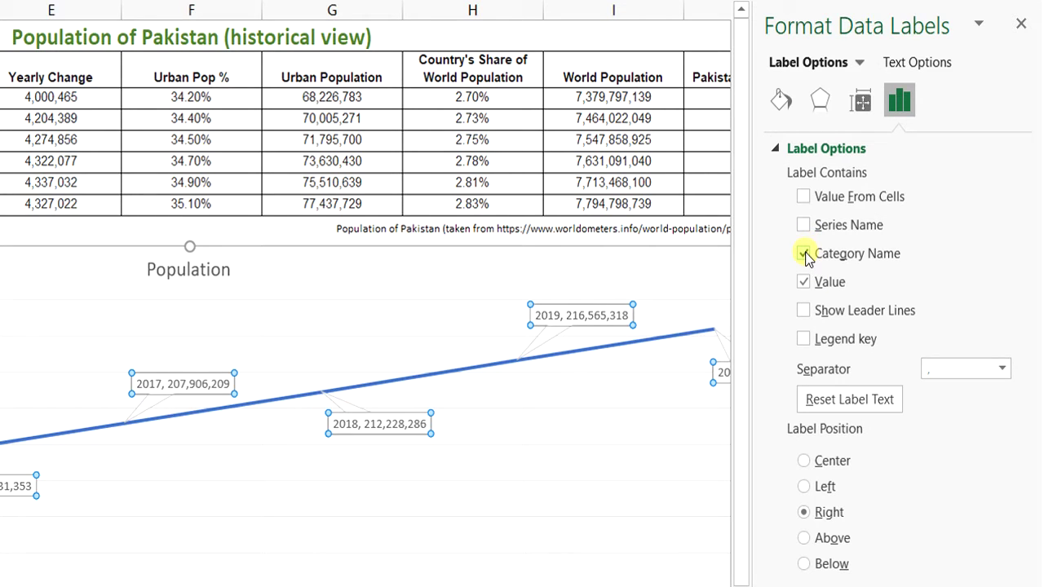
click(804, 255)
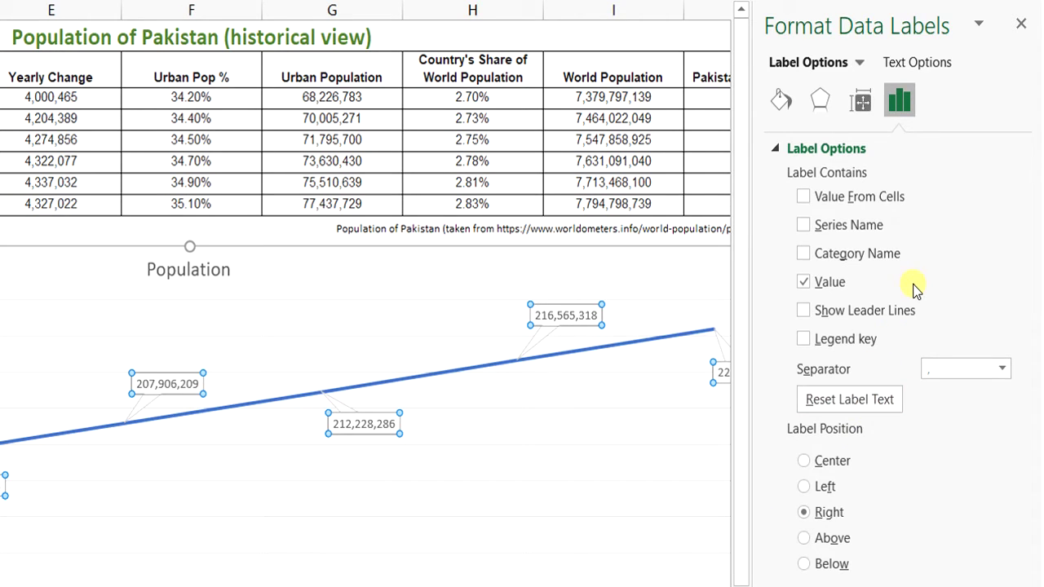
click(803, 227)
click(803, 226)
click(804, 310)
click(805, 310)
- Set the data label position to Above in the Format Data Labels pane
click(802, 487)
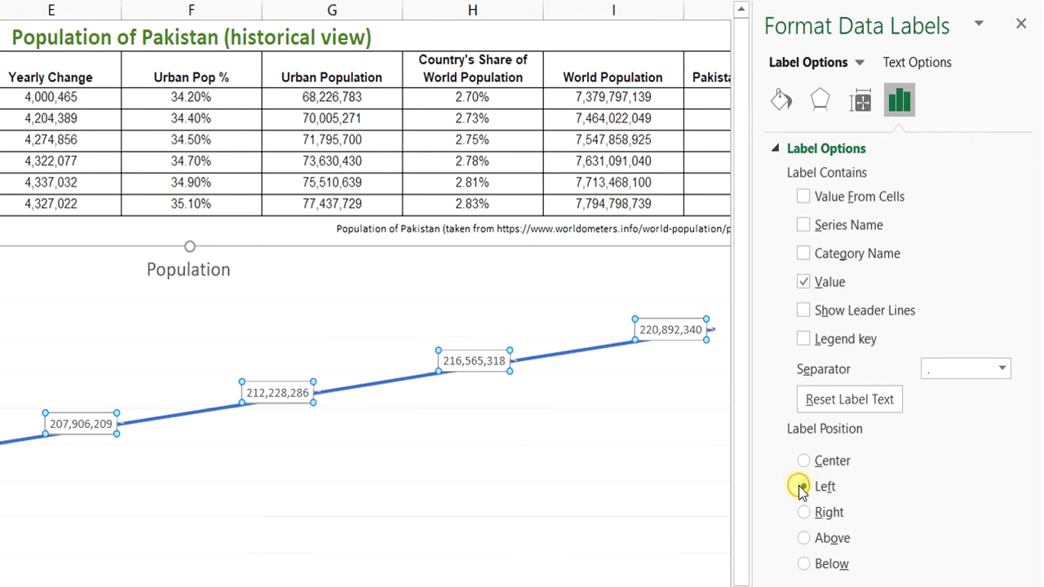
click(803, 512)
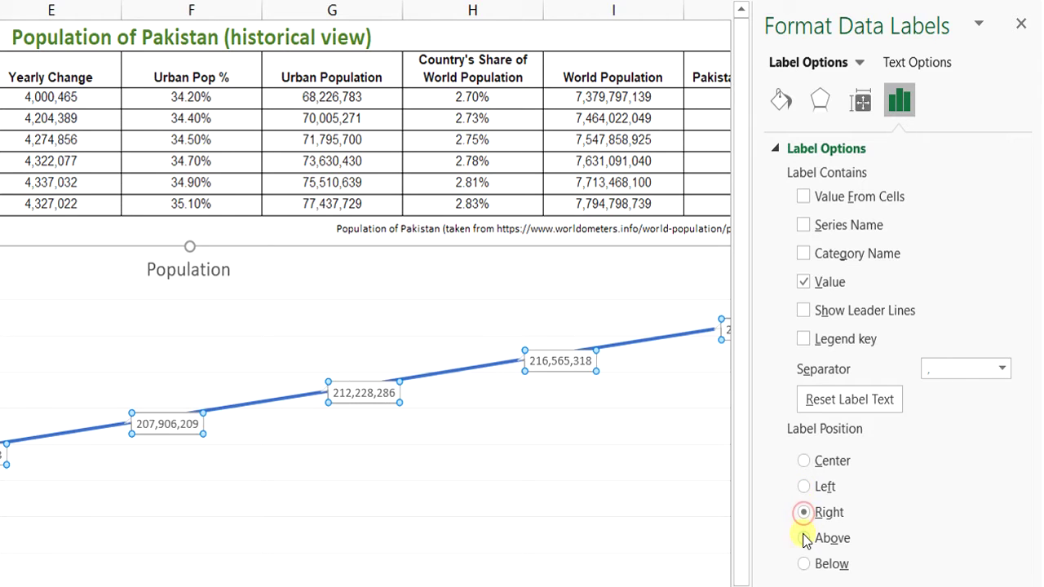
click(804, 541)
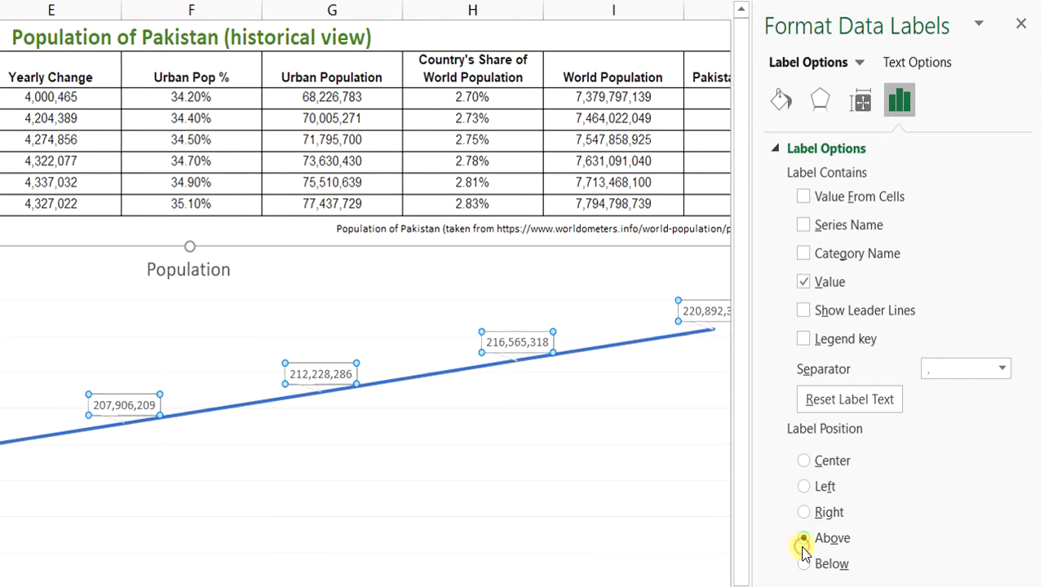
click(802, 460)
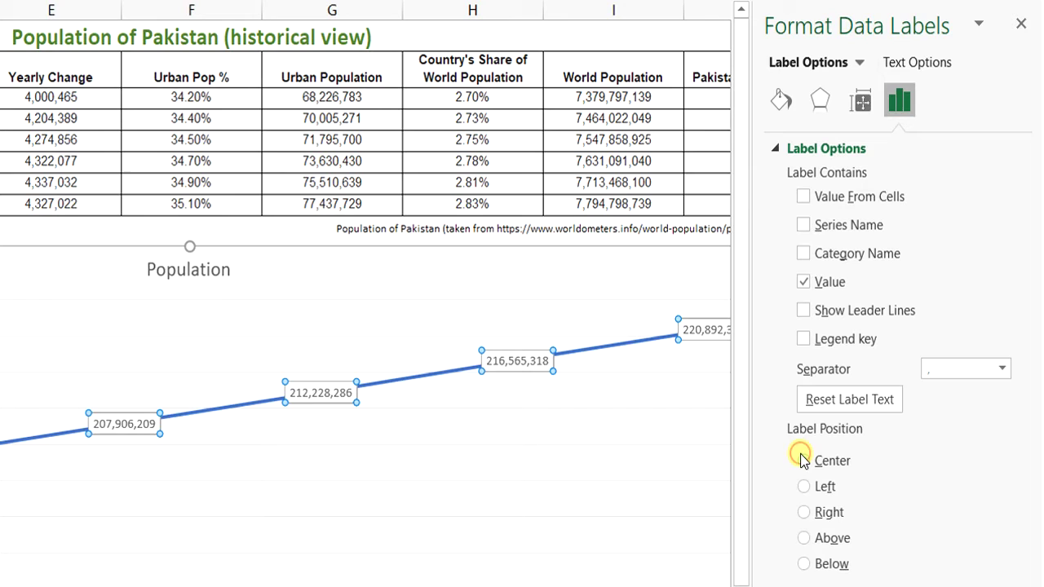
click(806, 542)
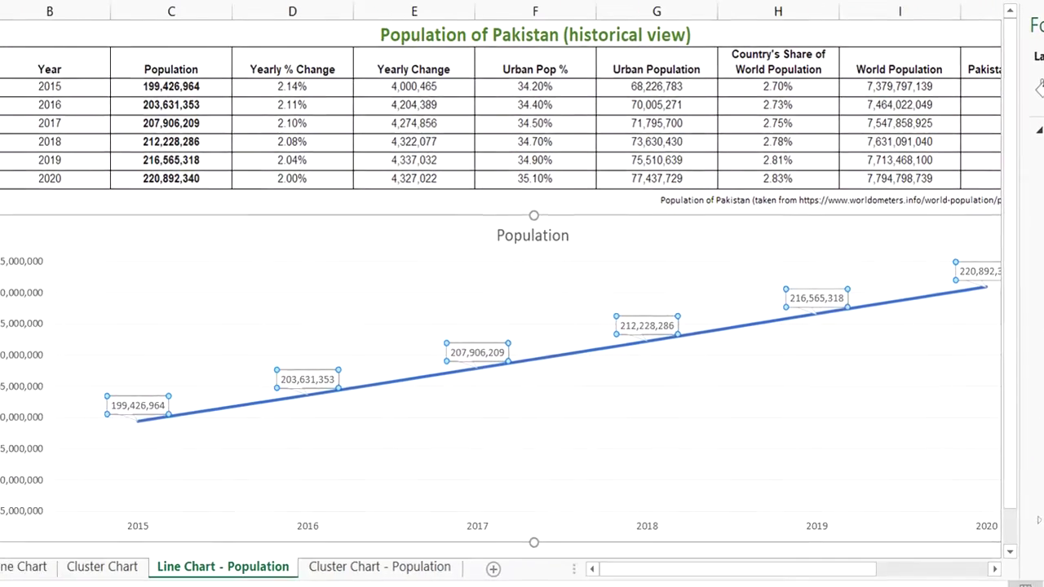
- Deselect the chart to check the result, then select the Population line series
key(Escape)
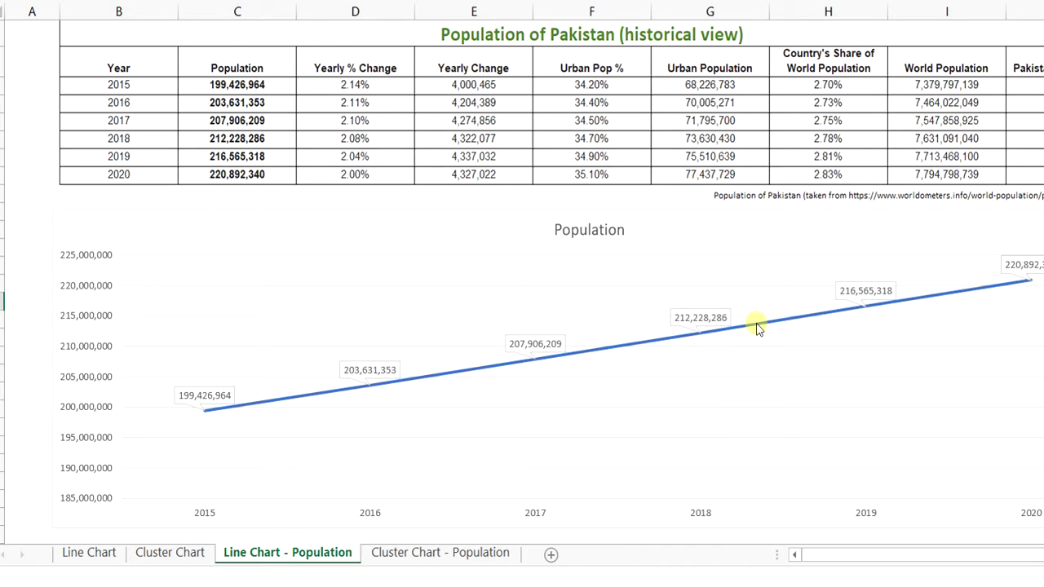
mouse_move(760, 325)
click(761, 326)
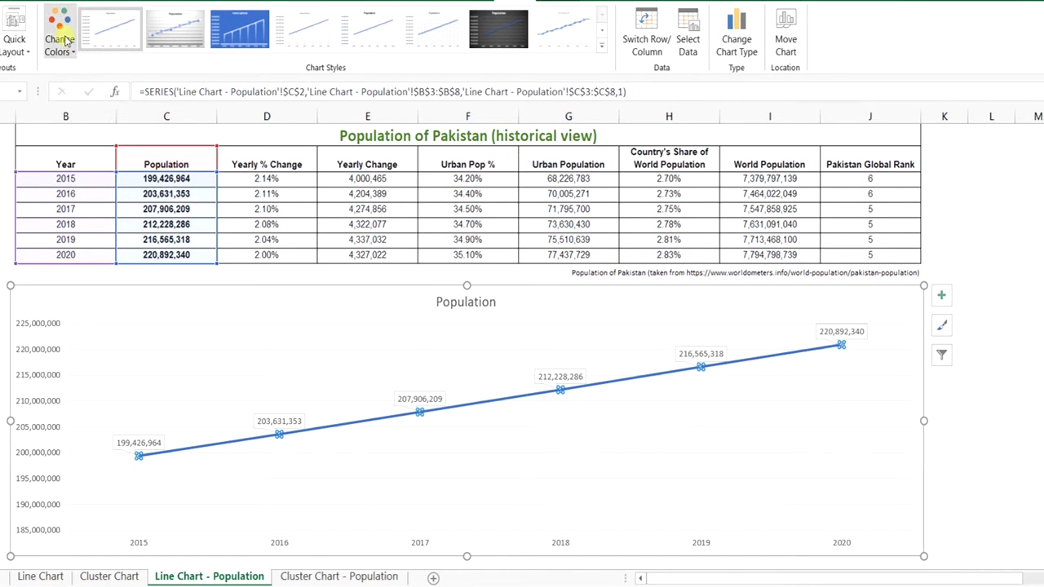
- Apply the monochromatic green colour palette so the Population line draws in green
click(61, 40)
click(57, 40)
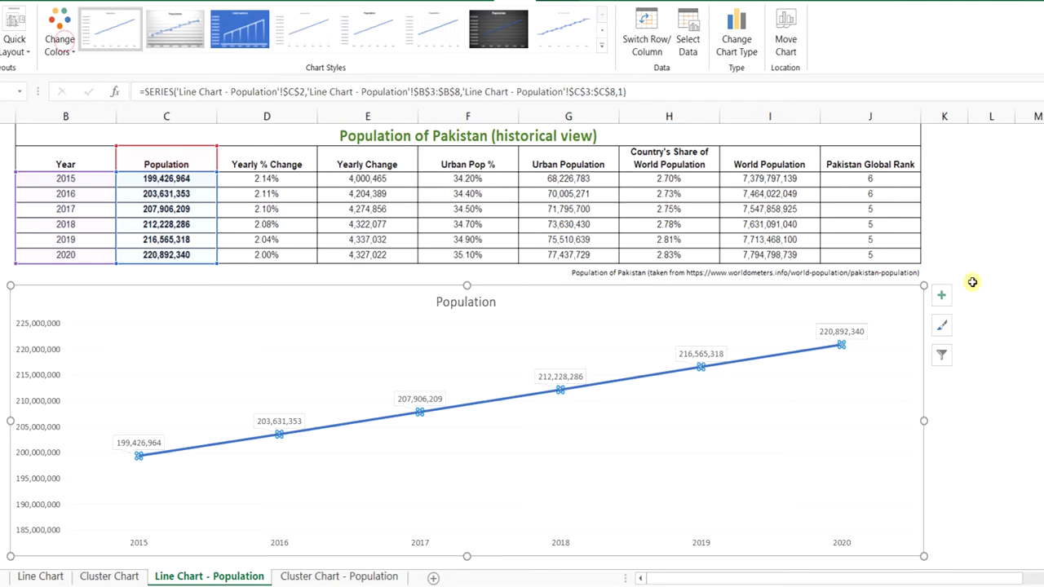
click(943, 327)
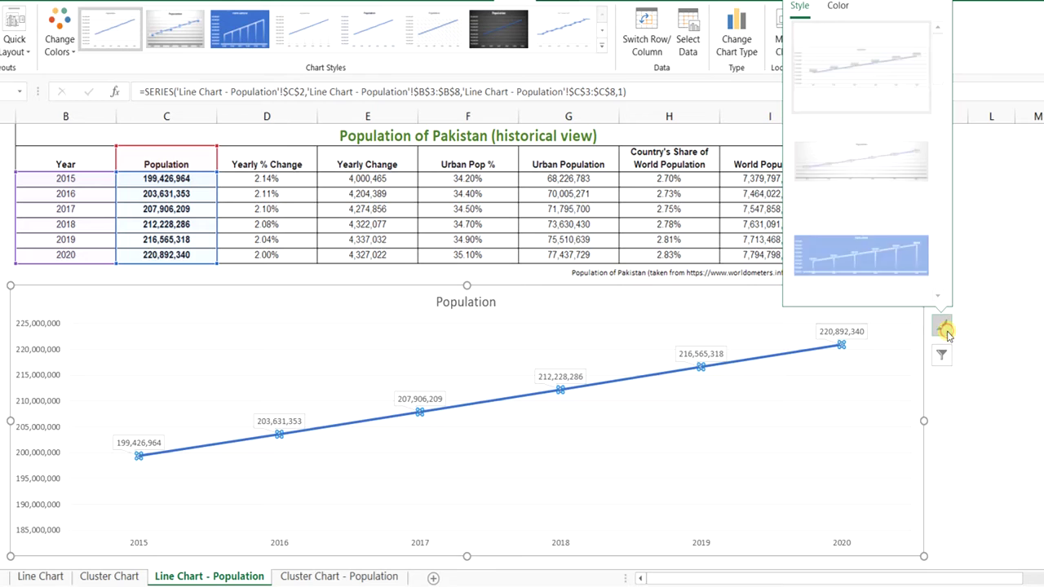
click(840, 7)
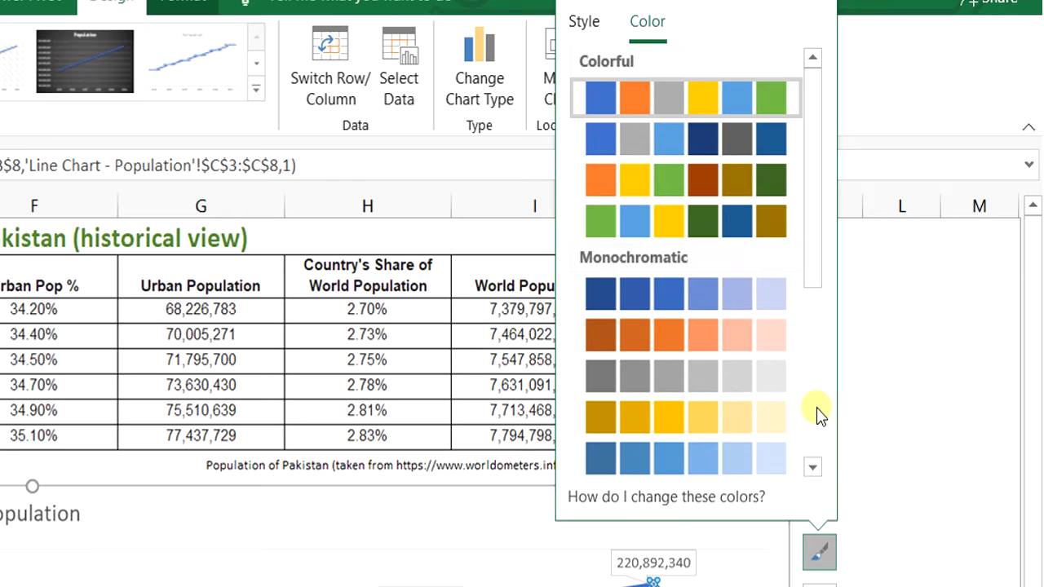
scroll(820, 408, down, 3)
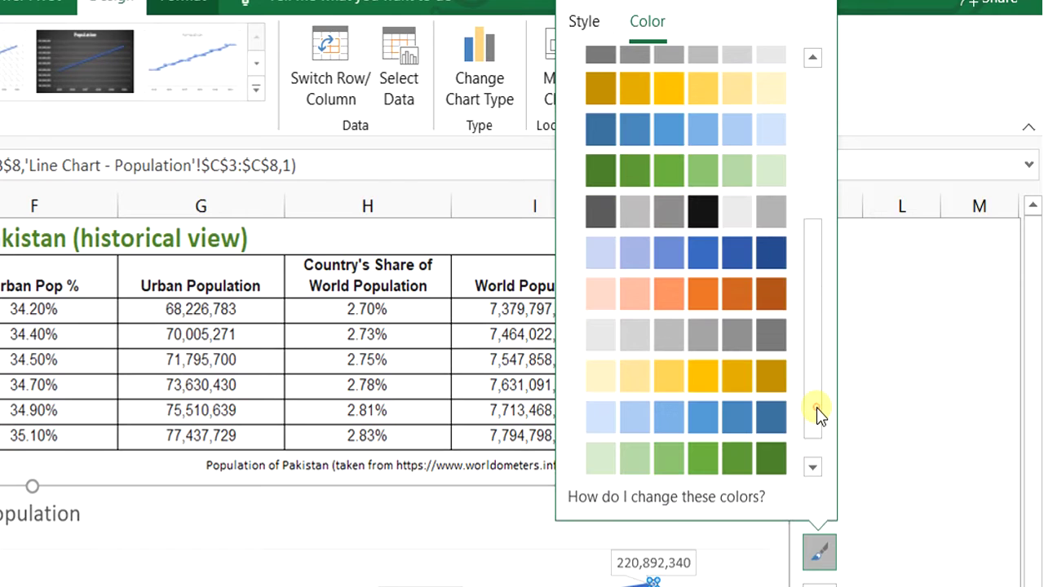
click(690, 182)
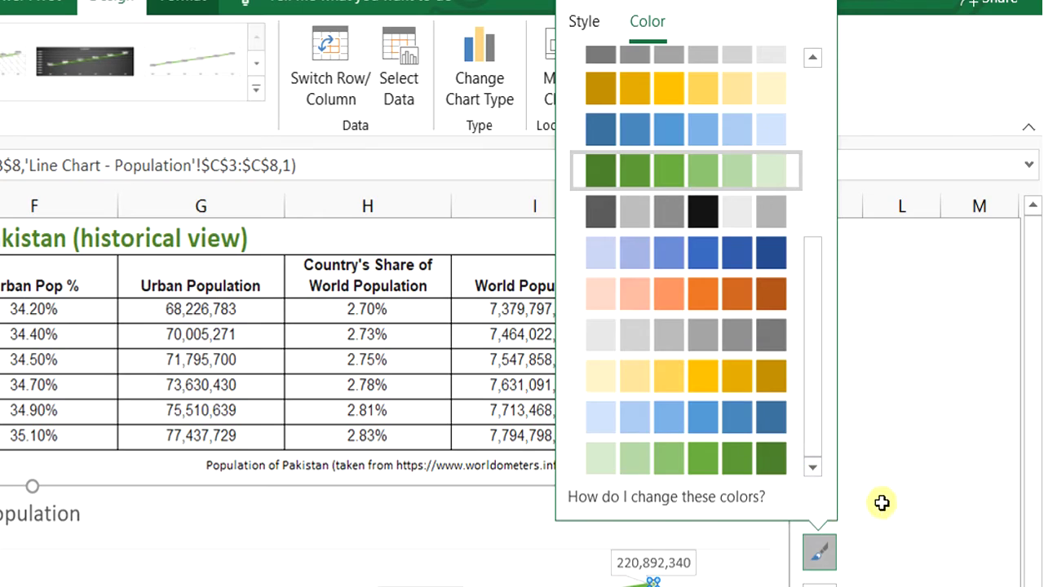
click(902, 481)
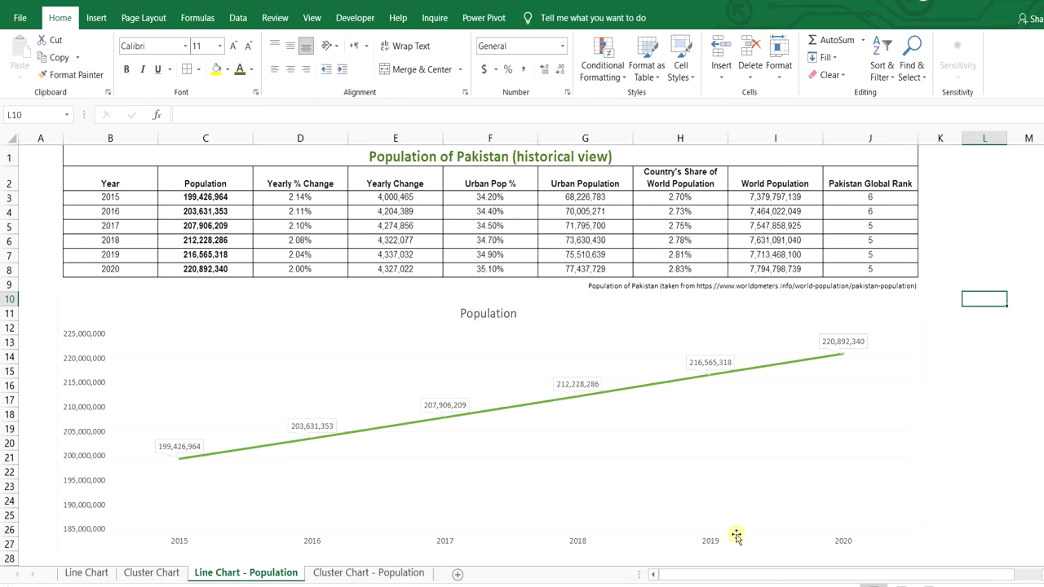
- Leave the Line Chart - Population sheet for the Cluster Chart - Population sheet
click(84, 574)
click(217, 576)
click(400, 575)
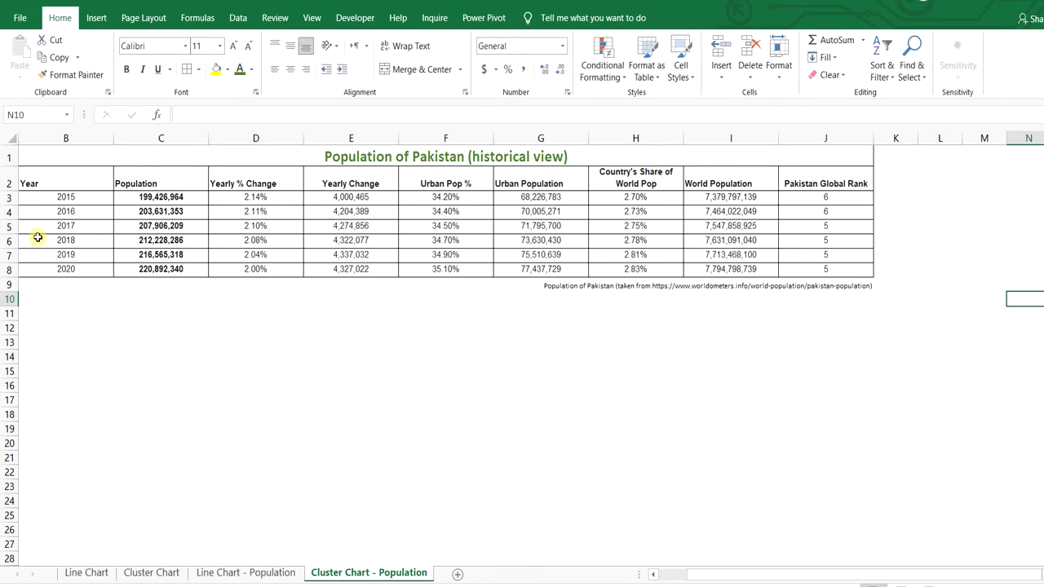
- Insert a Clustered Column - Line on Secondary Axis combo chart from Year and Population (B2:C8)
click(65, 179)
key(shift+Right)
key(shift+Right)
key(shift+Left)
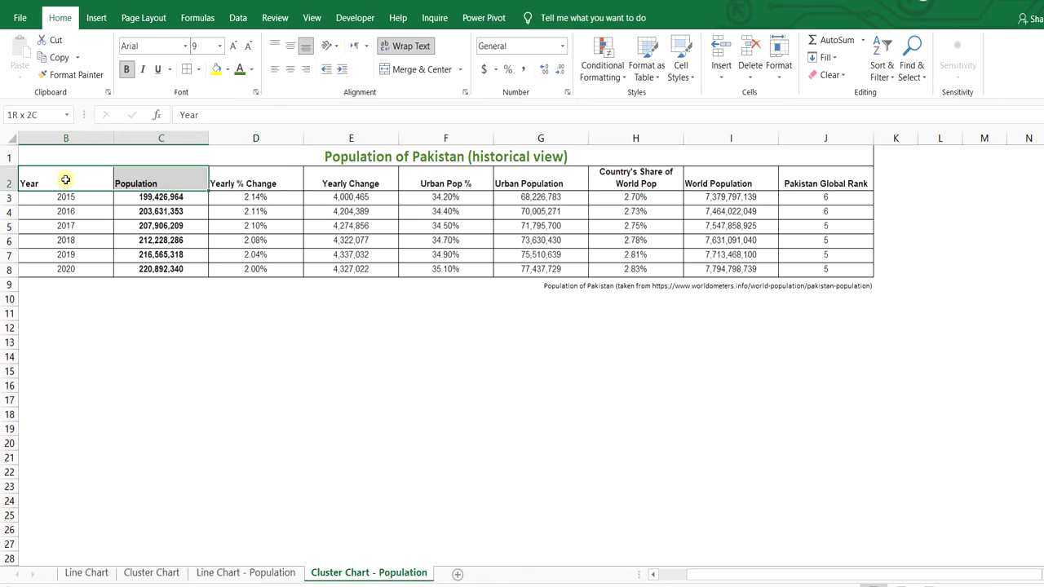
key(shift+Down)
key(shift+Down)
key(shift+Down)
key(shift+Down)
key(shift+Down)
key(shift+Down)
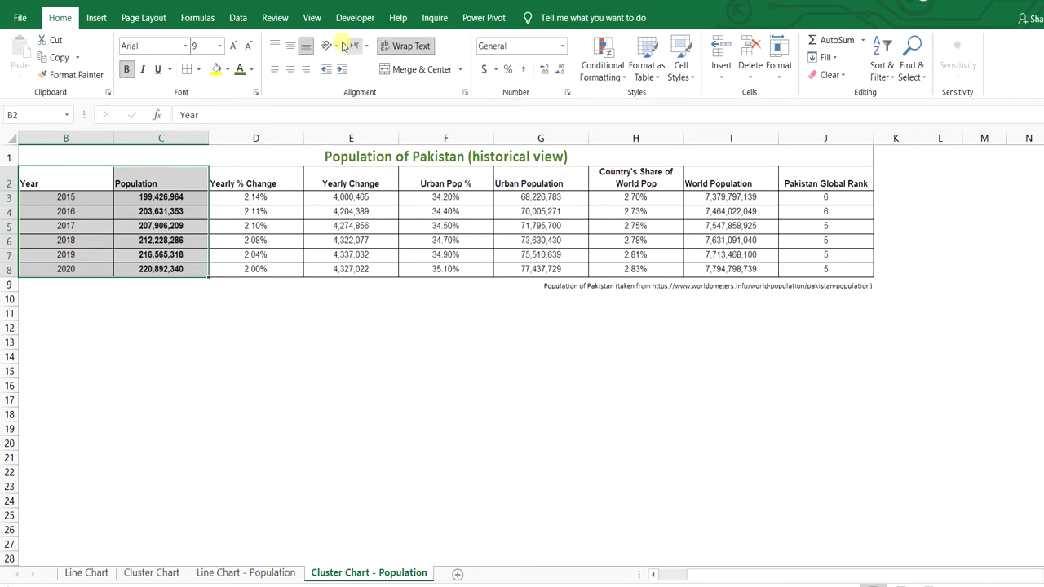
click(95, 20)
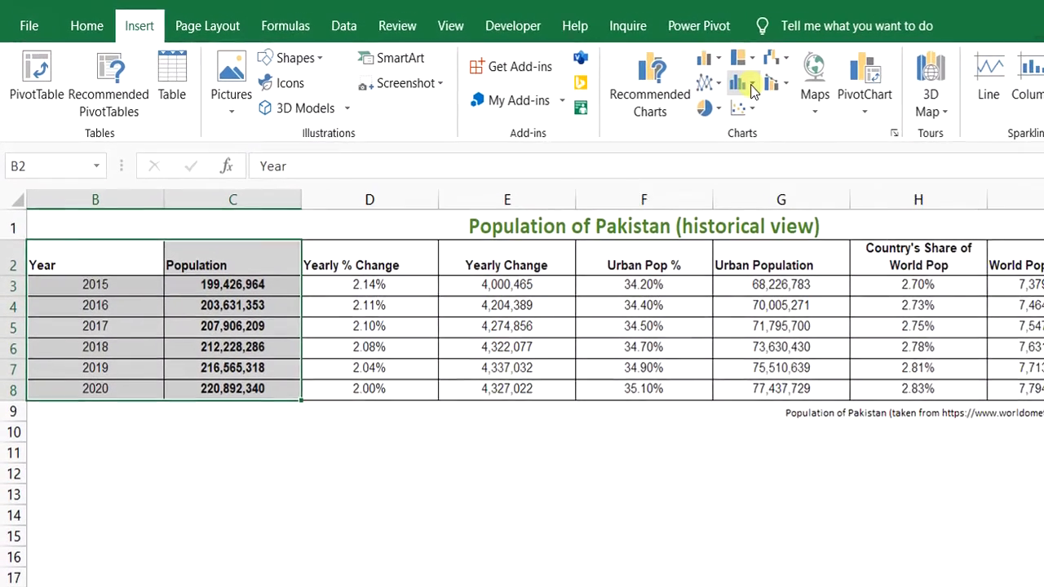
click(753, 90)
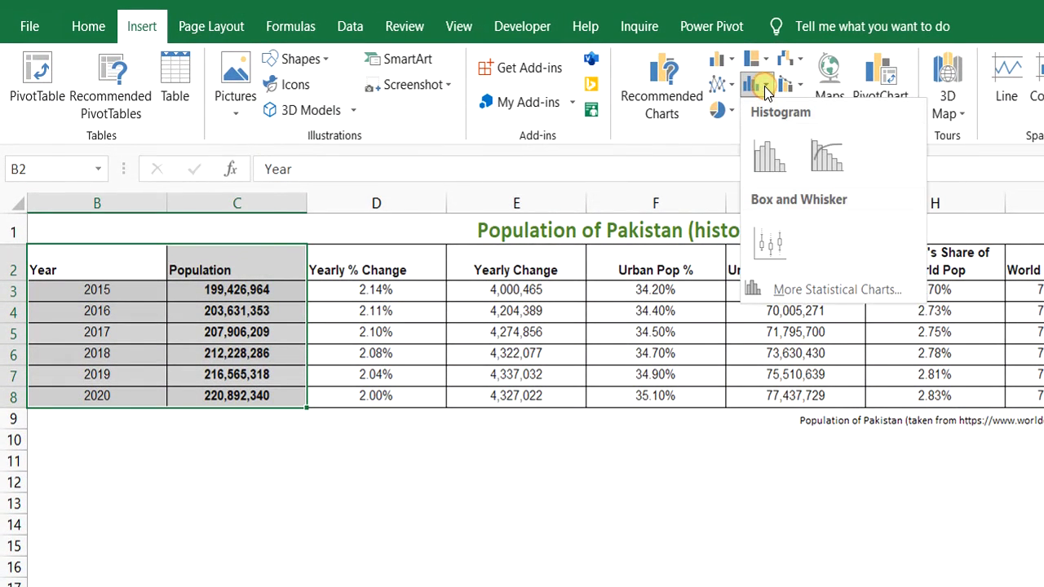
click(791, 86)
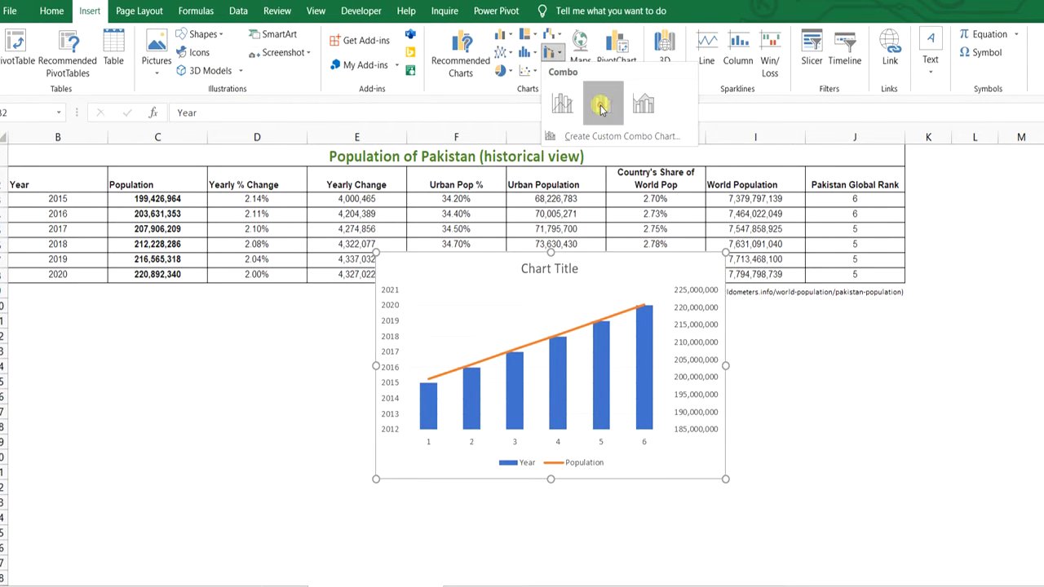
click(602, 106)
double_click(586, 257)
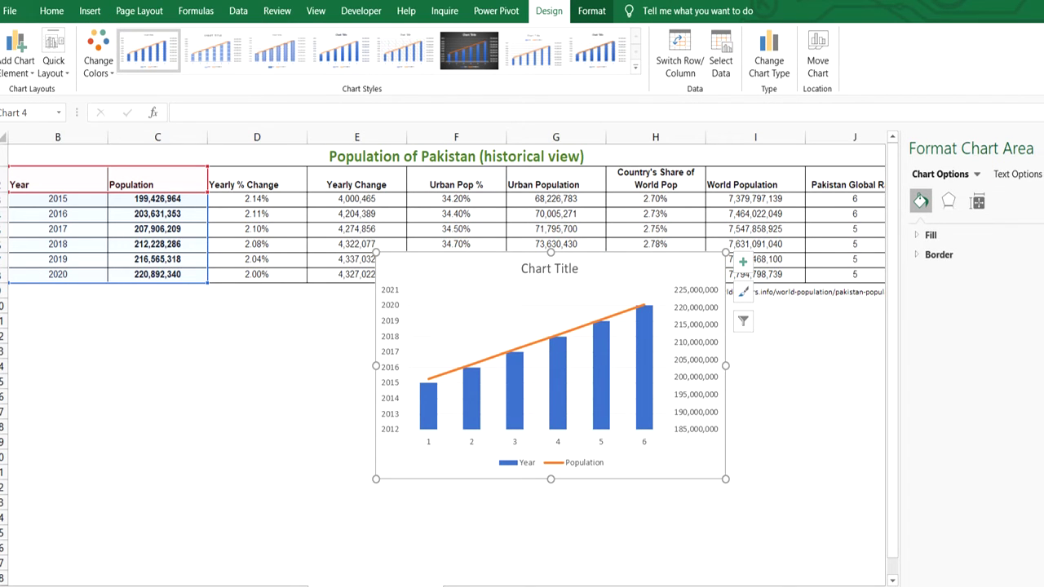
click(1037, 148)
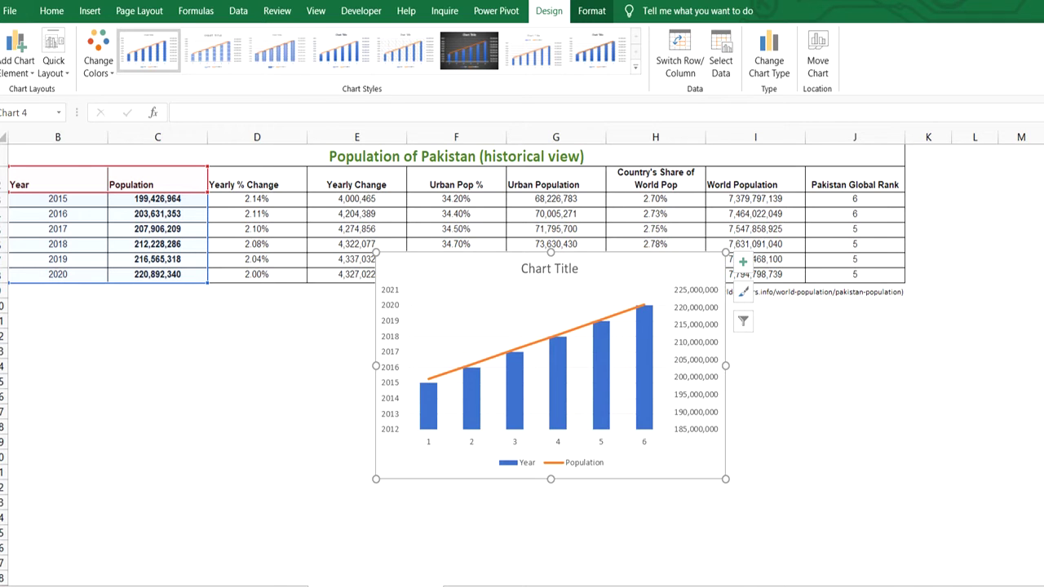
scroll(698, 583, left, 1)
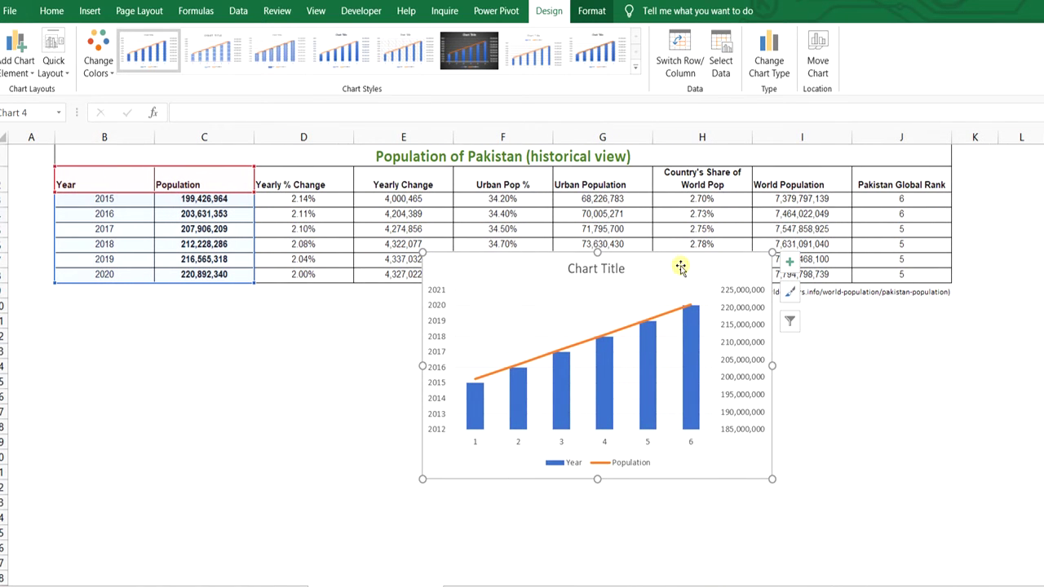
- Move the combo chart beneath the table, widen it to the table's right edge and make it taller
drag(678, 258, 263, 330)
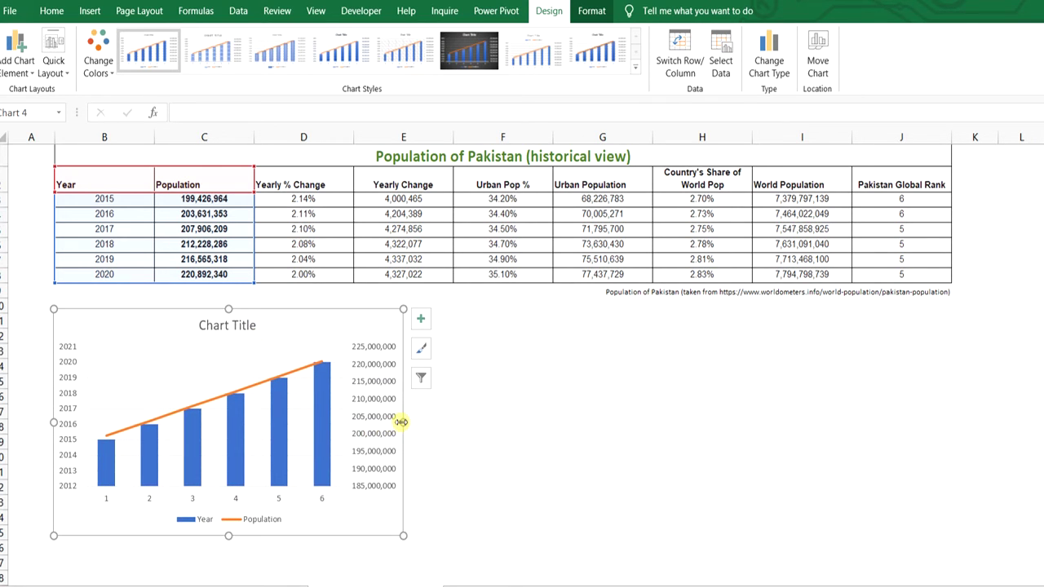
drag(401, 422, 950, 482)
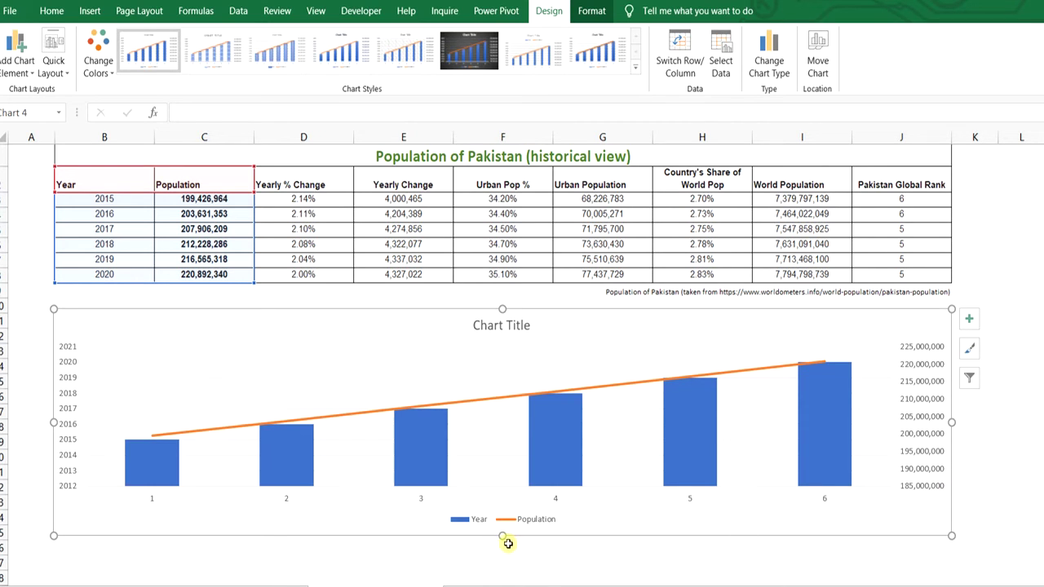
drag(502, 534, 497, 571)
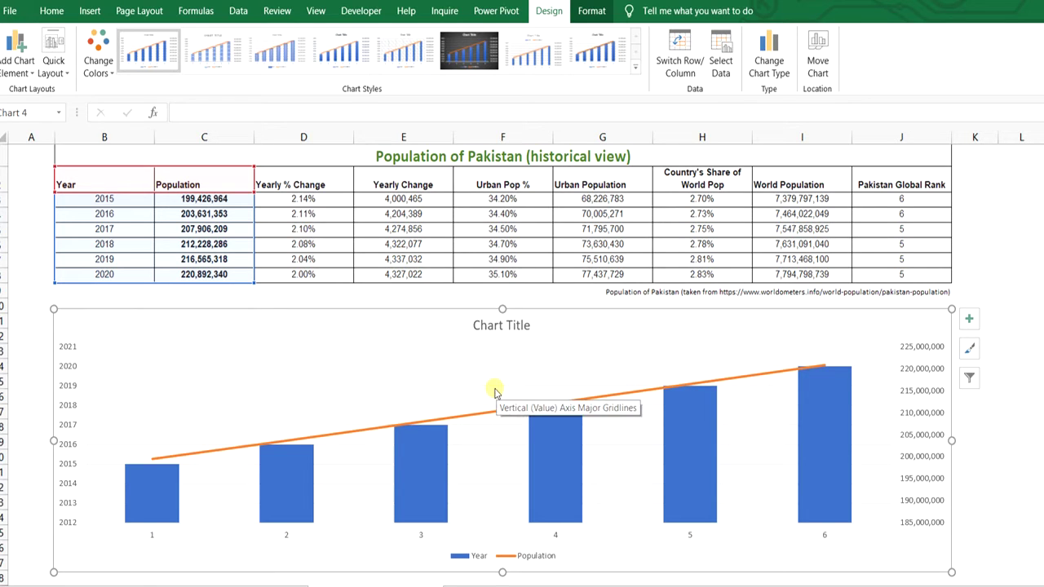
- Replace the placeholder 'Chart Title' with 'Population'
click(510, 328)
double_click(509, 327)
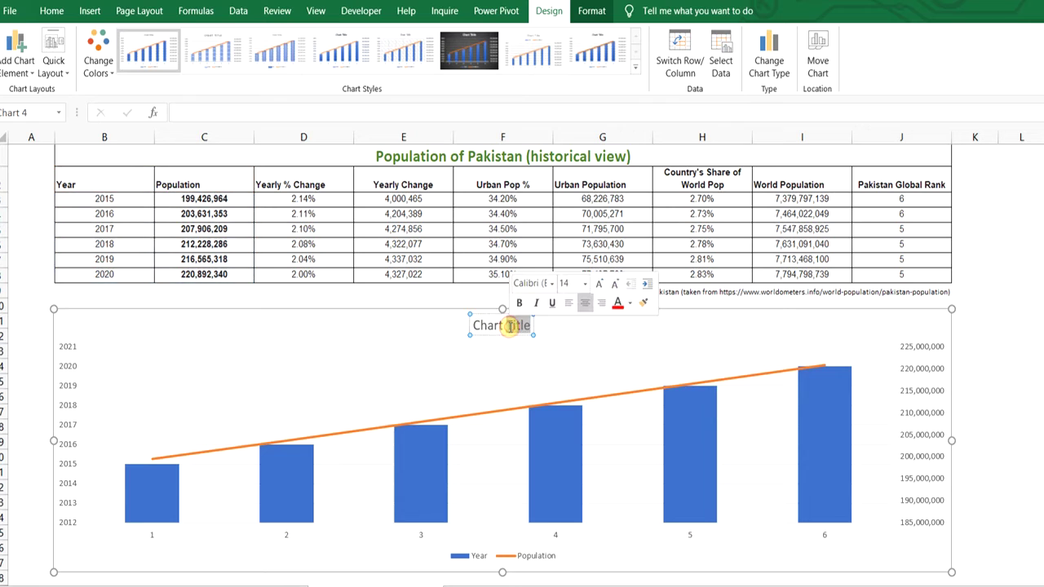
key(BackSpace)
key(BackSpace)
key(BackSpace)
key(BackSpace)
key(BackSpace)
key(BackSpace)
key(BackSpace)
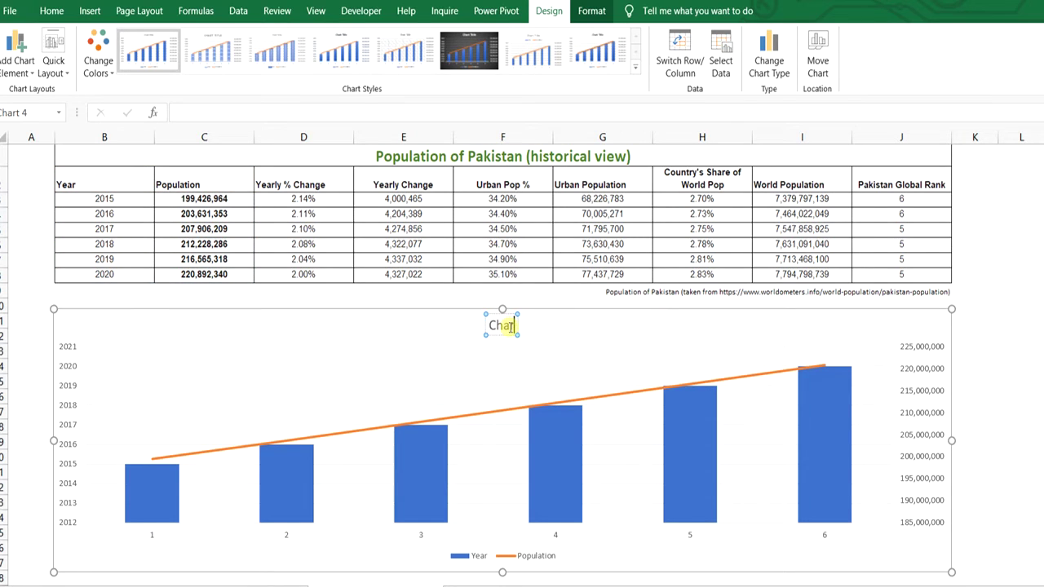
text(Population)
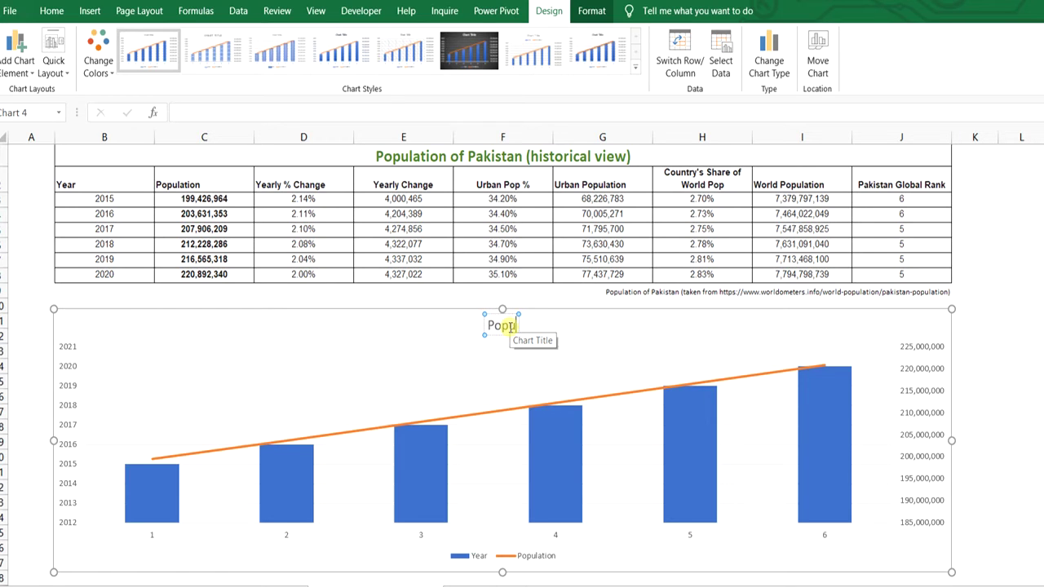
click(305, 335)
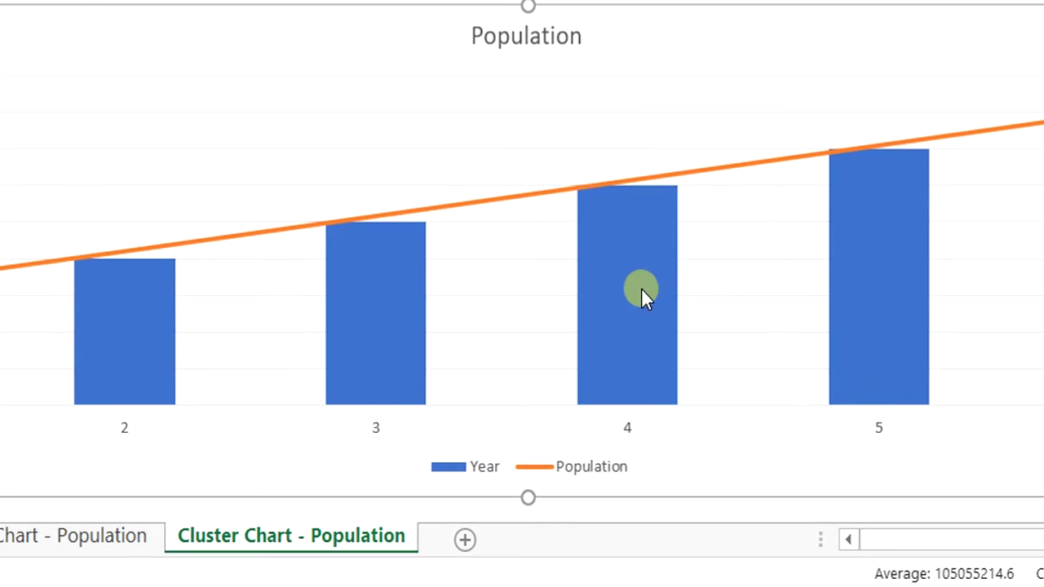
- Add data callouts to every point on the orange Population line
mouse_move(599, 354)
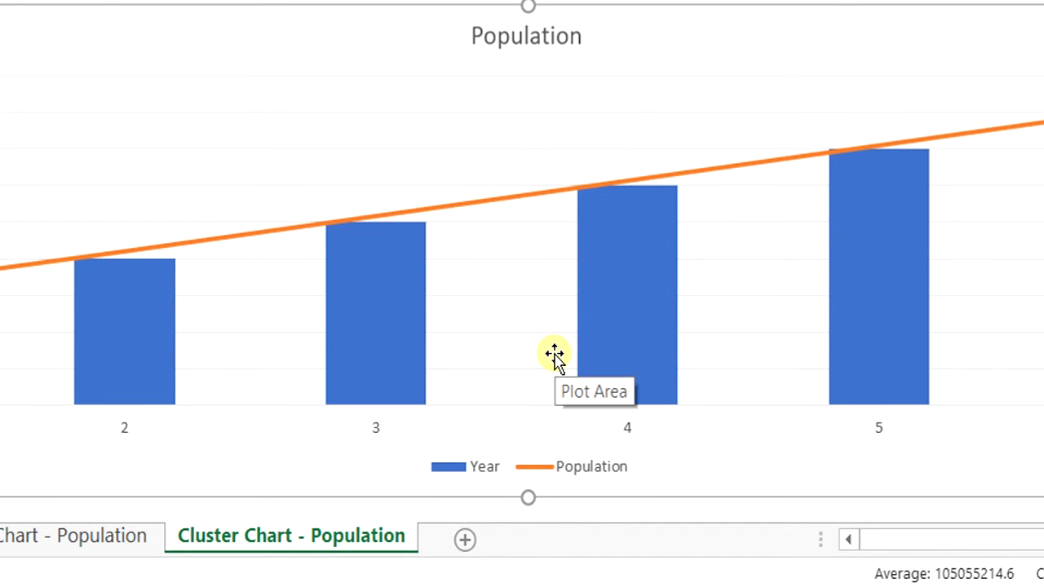
click(475, 203)
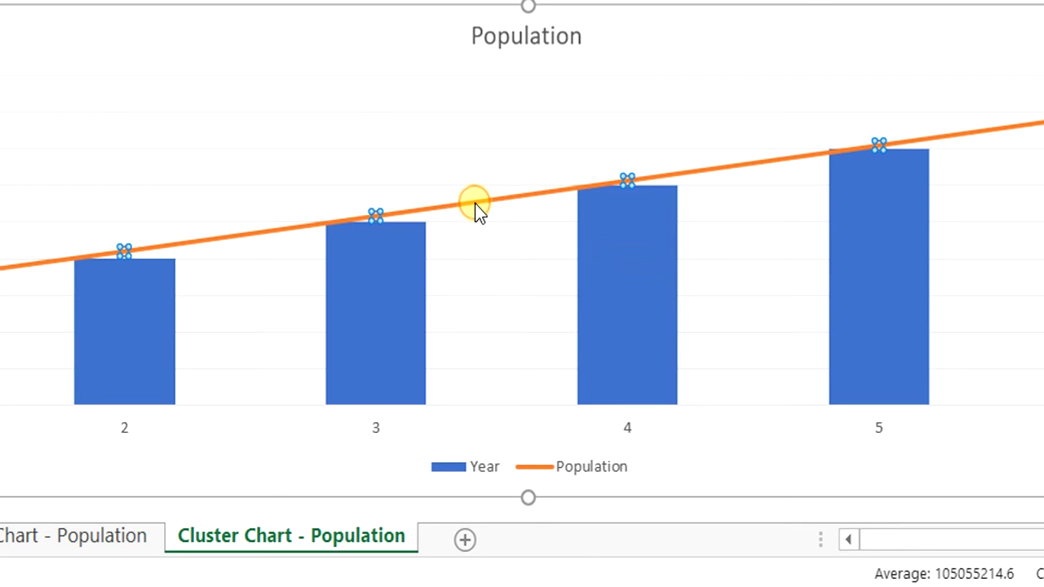
click(475, 203)
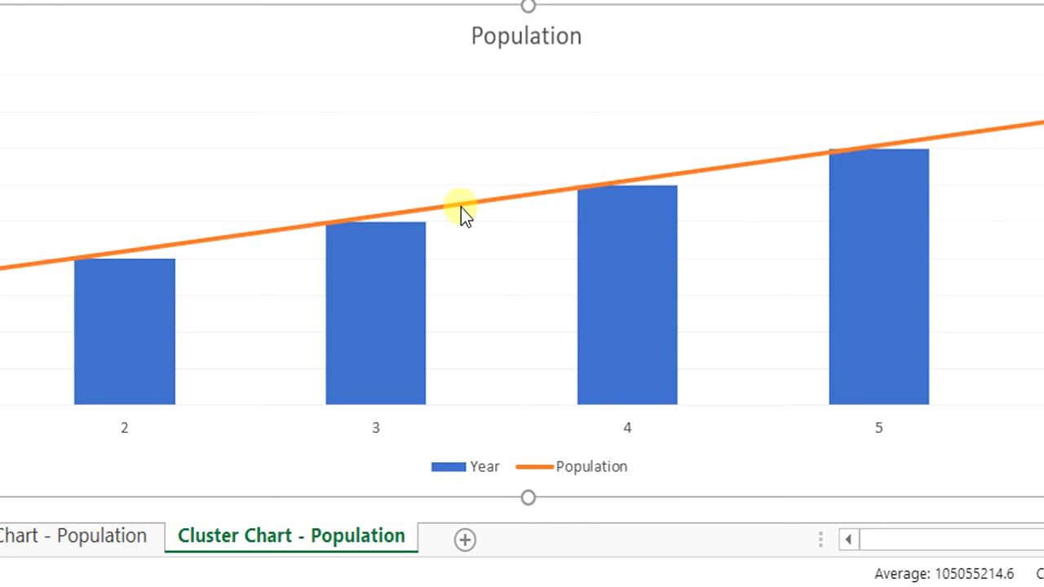
click(461, 204)
right_click(461, 204)
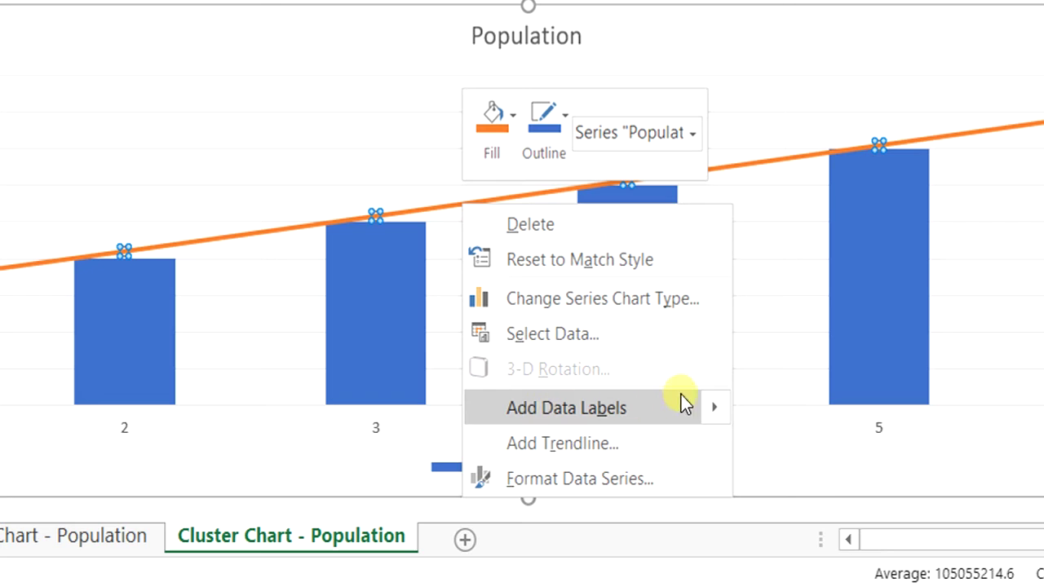
click(725, 406)
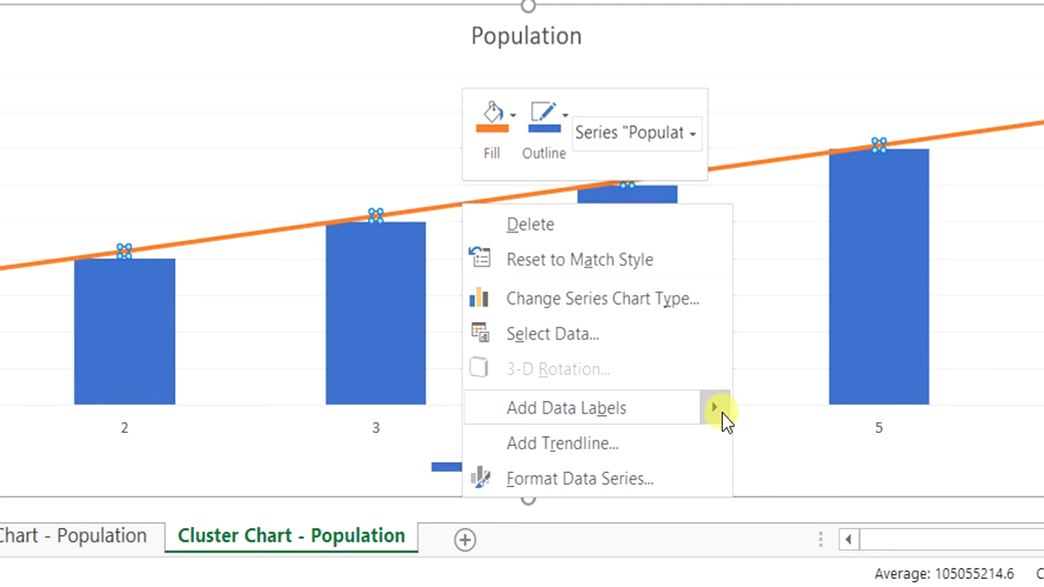
click(721, 413)
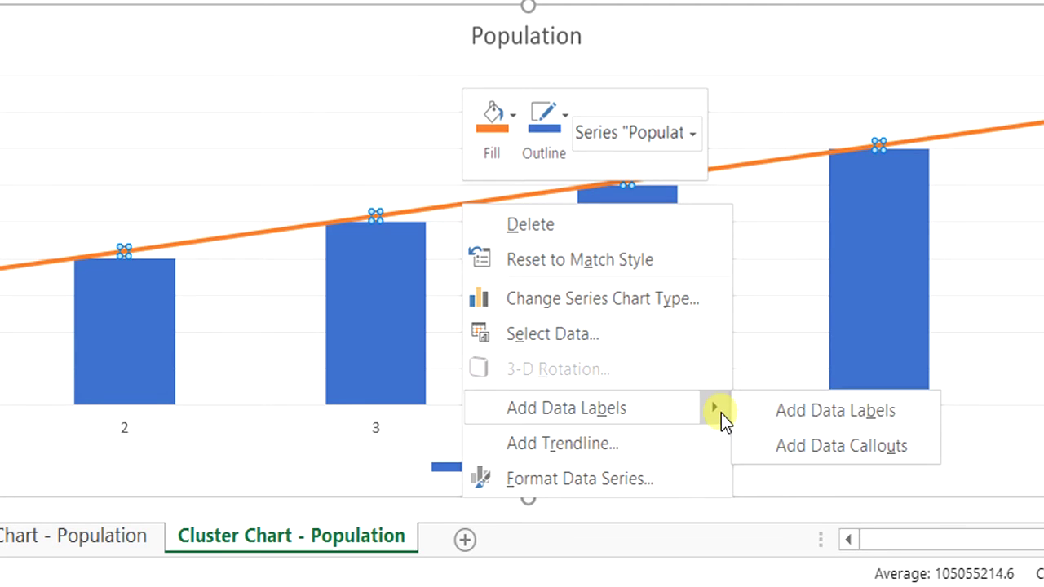
click(760, 440)
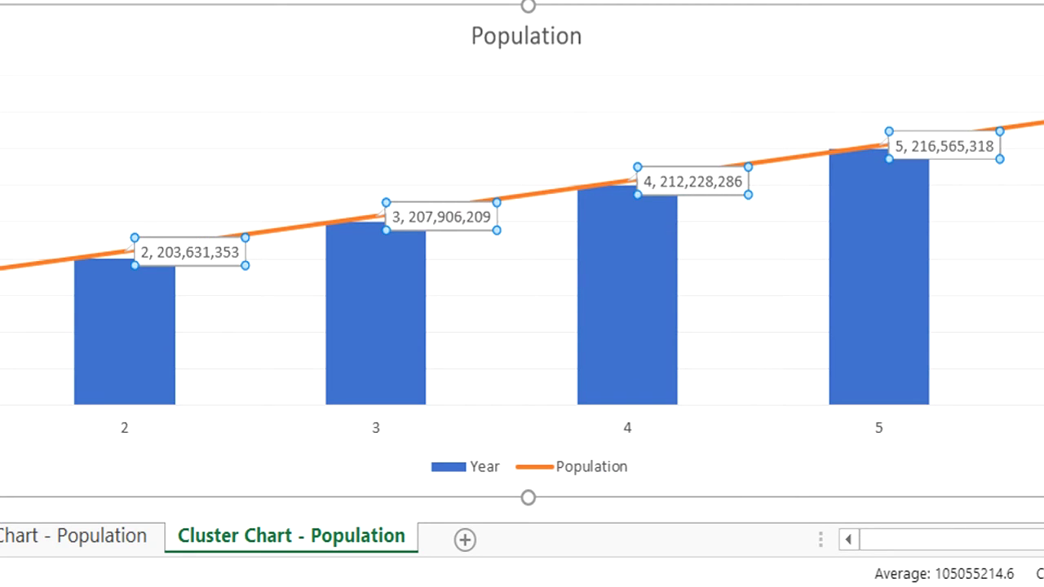
mouse_move(79, 337)
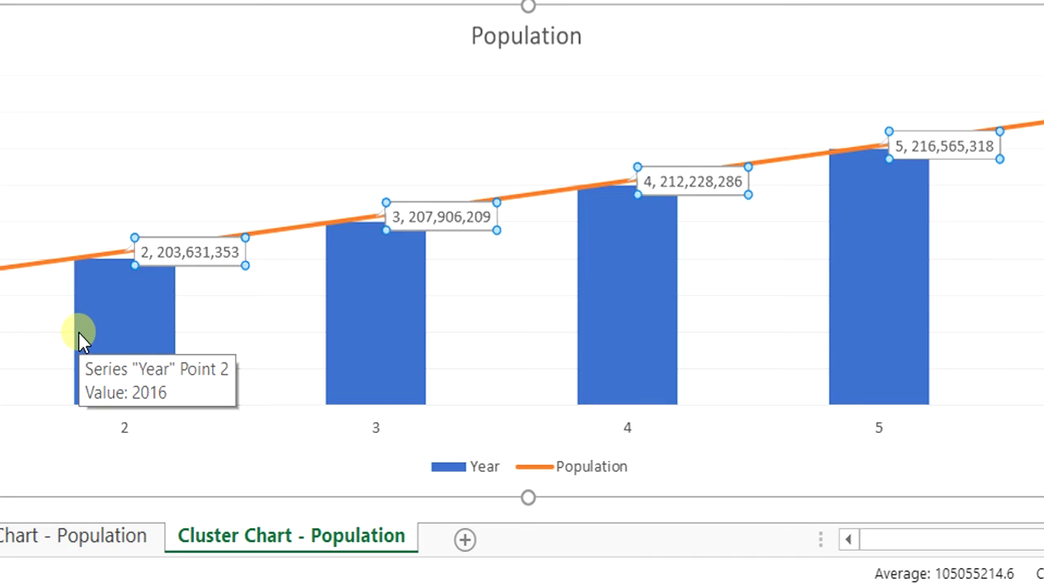
key(ctrl+z)
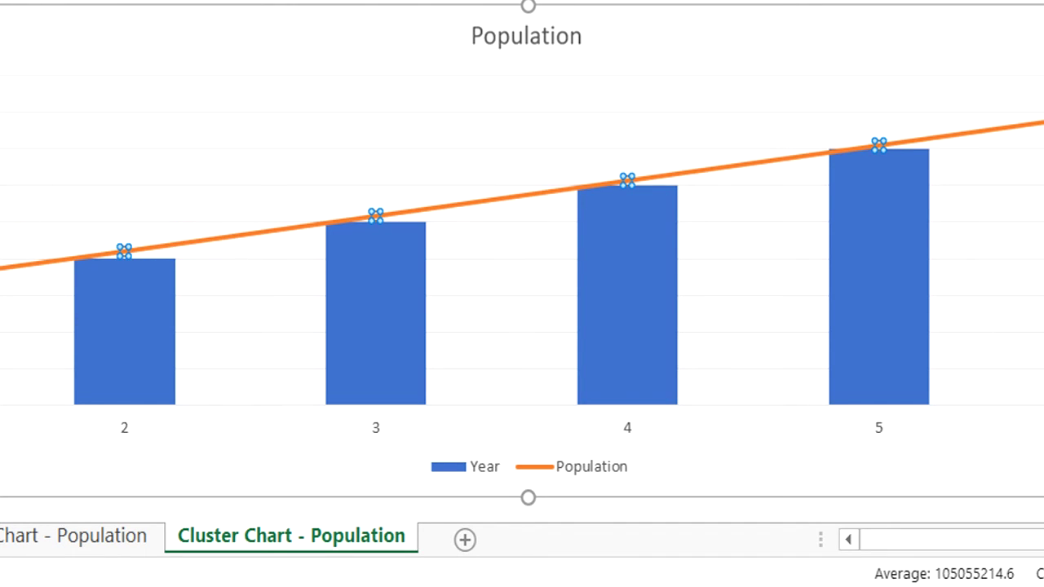
key(ctrl+y)
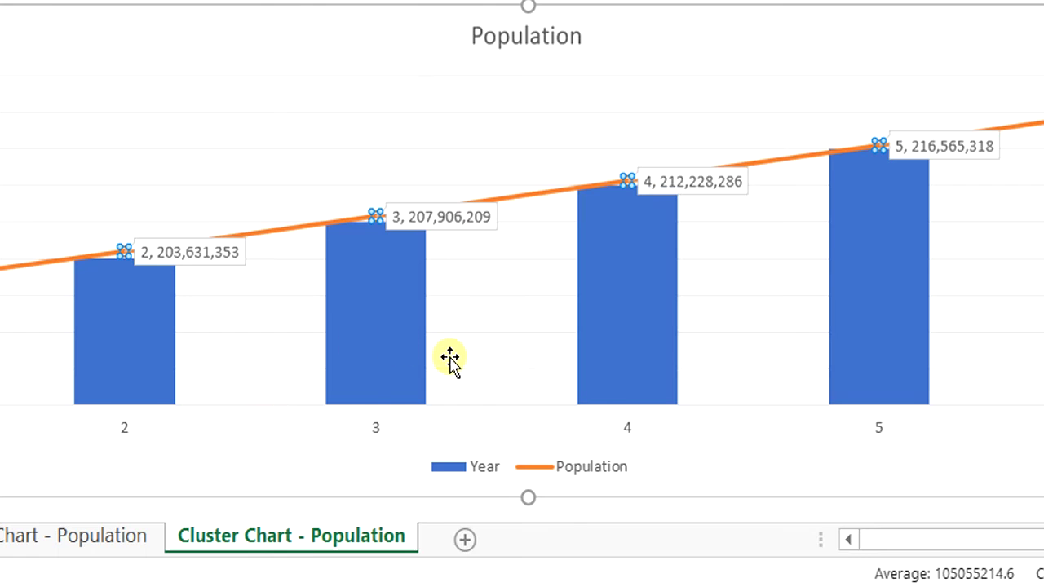
- Uncheck Category Name and Series Name so the Population labels show only values like 207,906,209
click(469, 217)
right_click(469, 217)
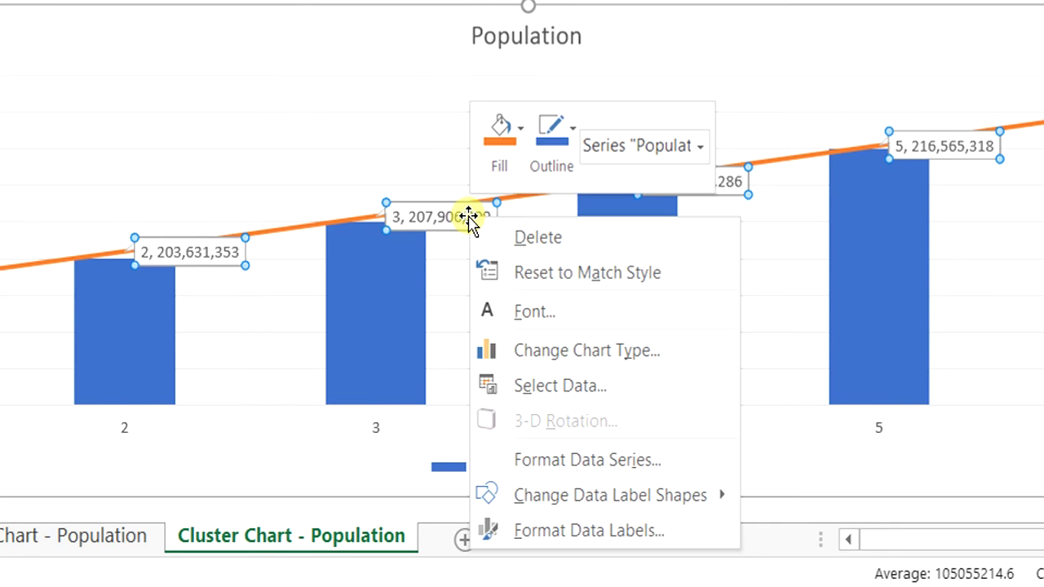
click(579, 532)
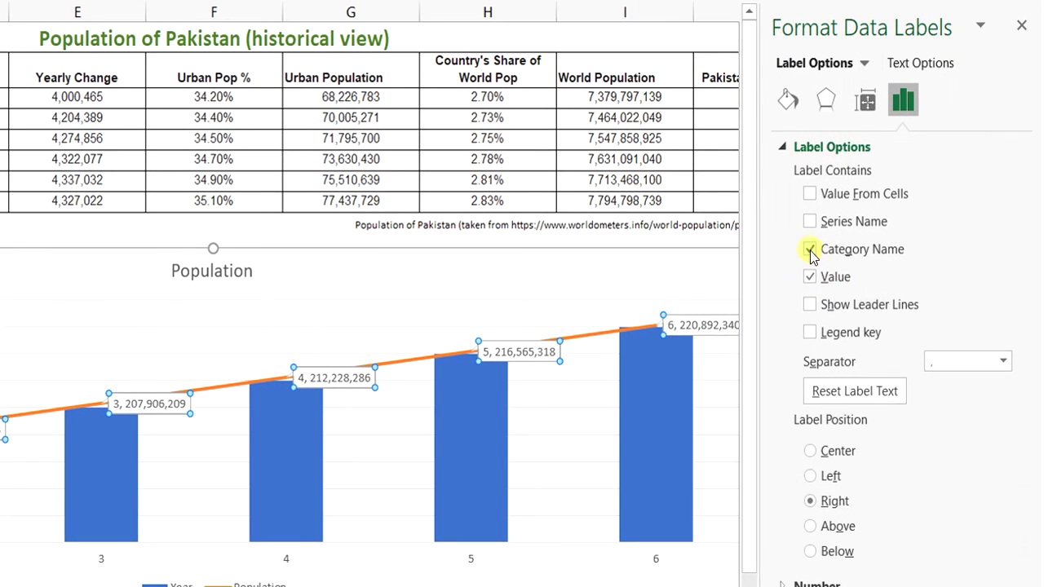
click(810, 250)
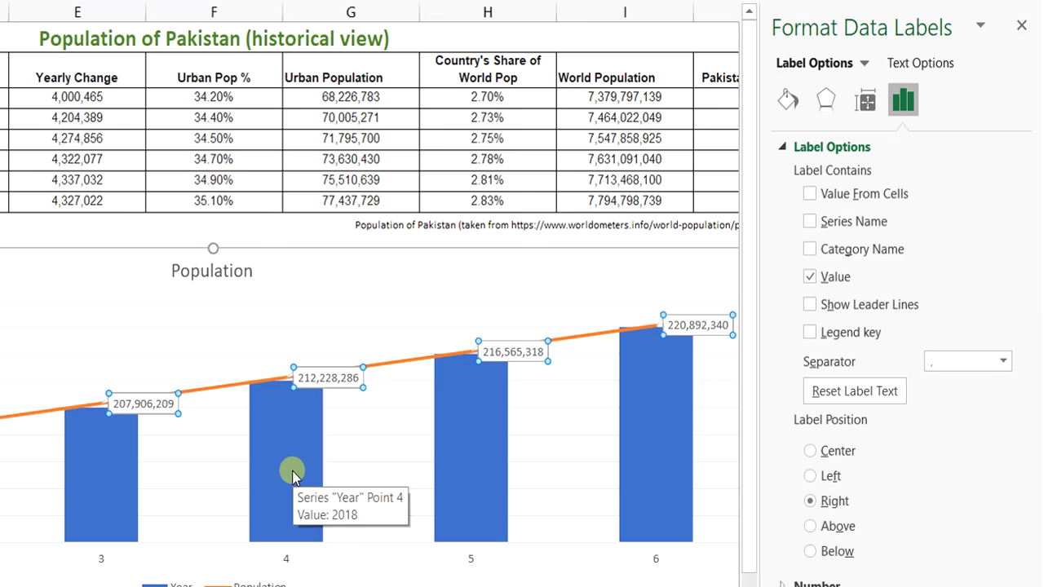
click(810, 250)
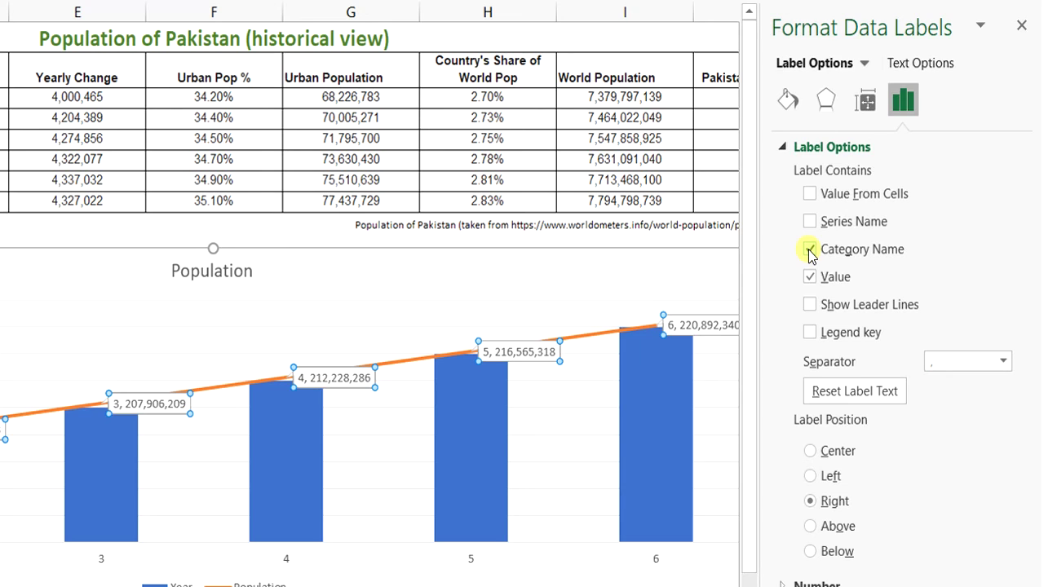
click(810, 250)
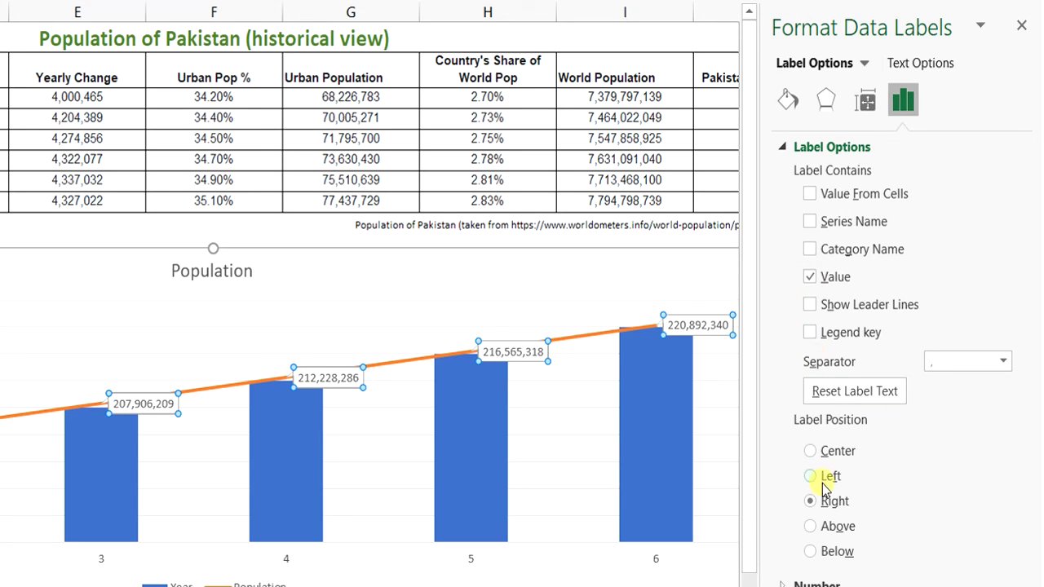
click(812, 222)
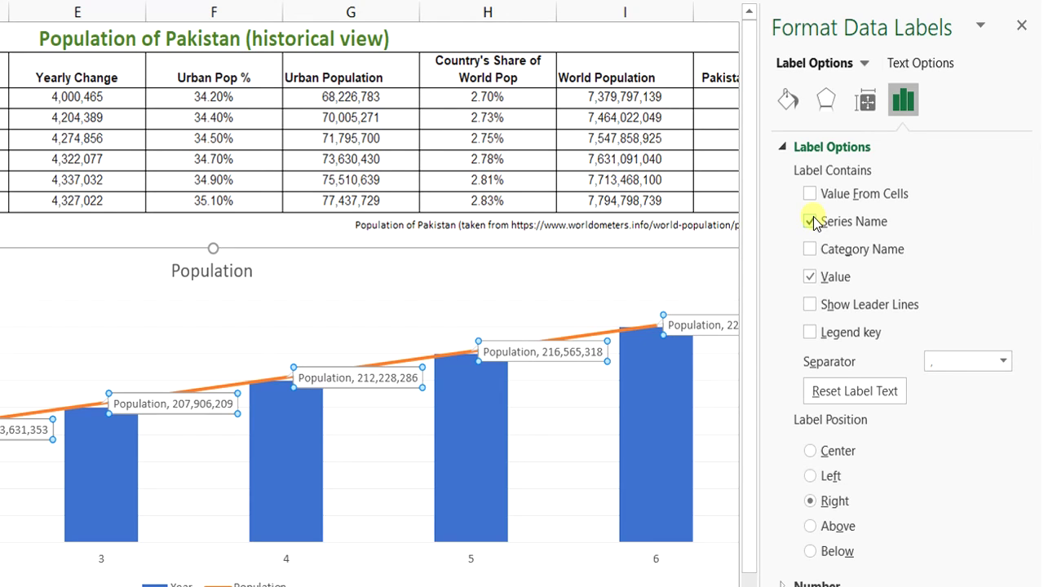
click(812, 222)
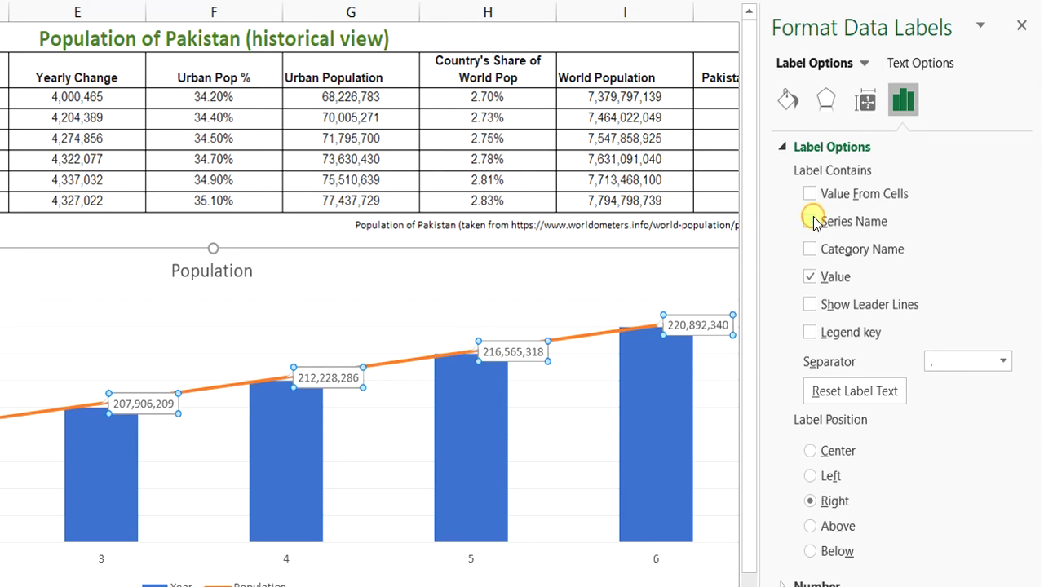
click(1025, 21)
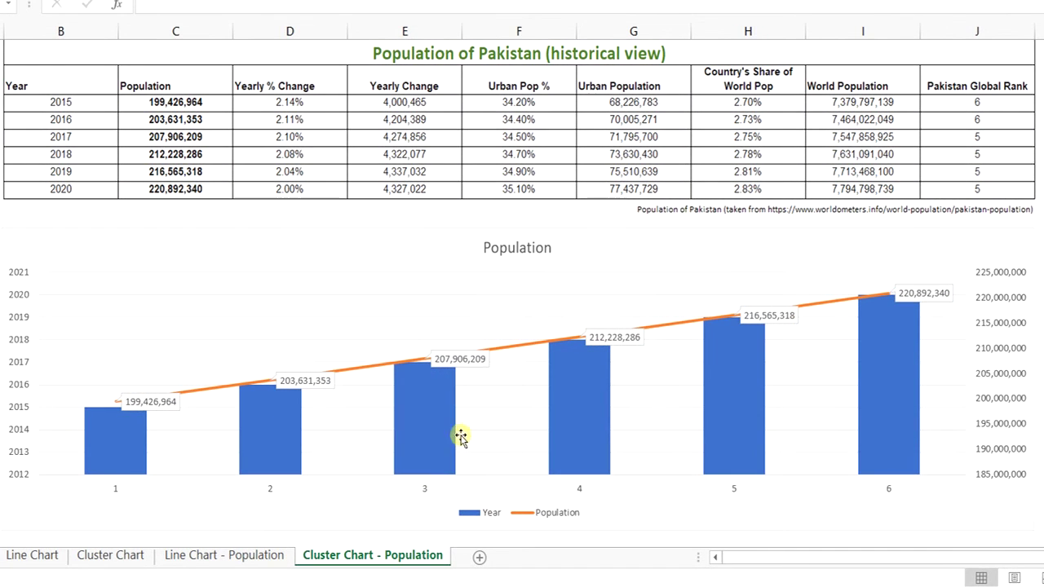
mouse_move(398, 432)
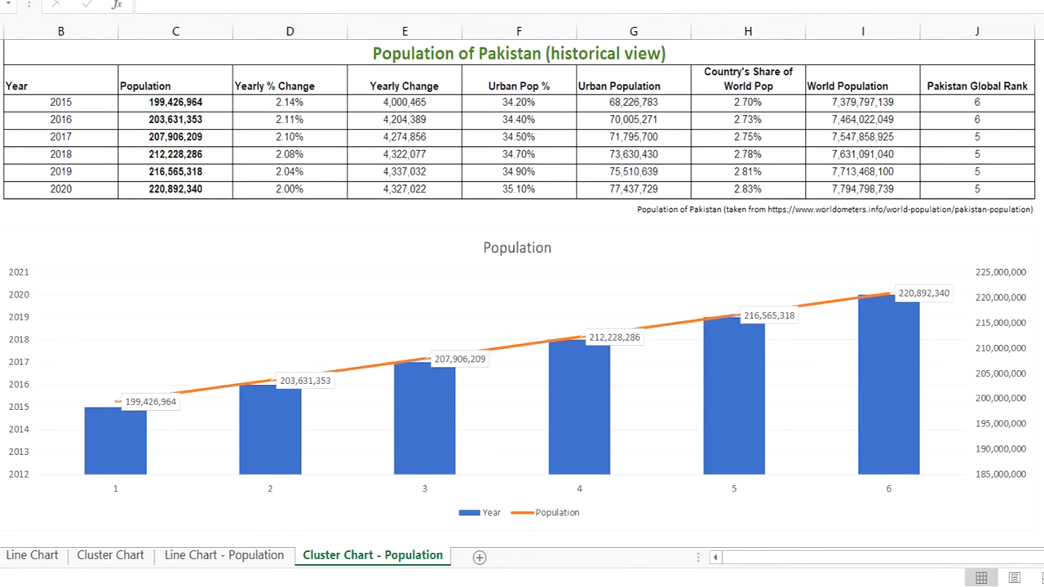
click(271, 556)
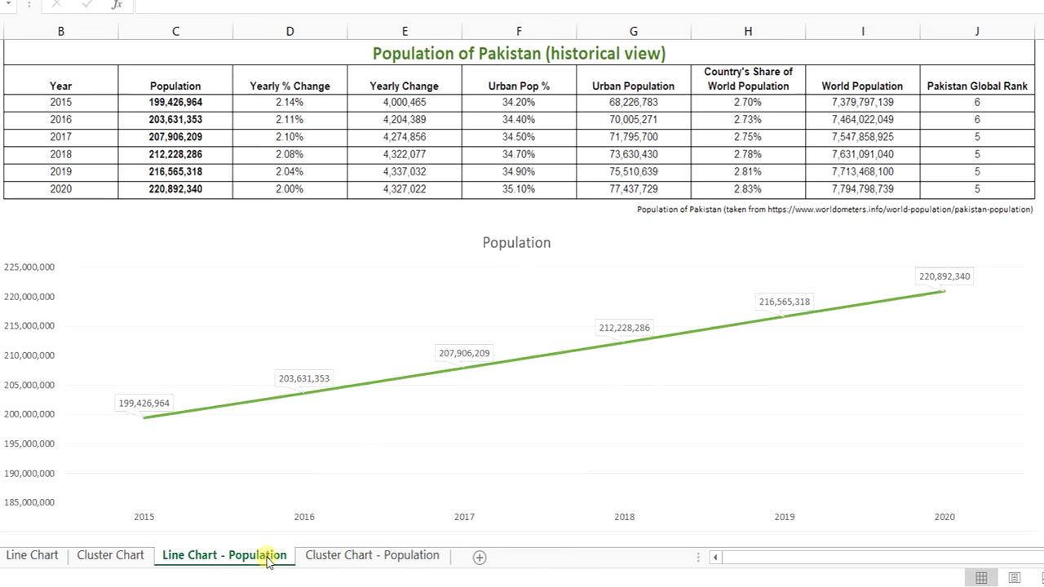
click(335, 555)
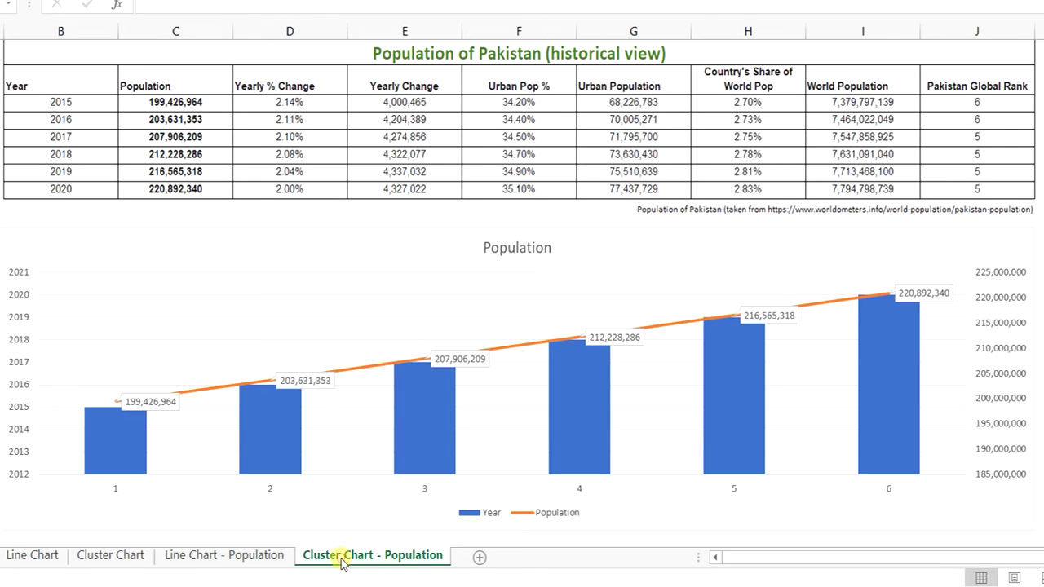